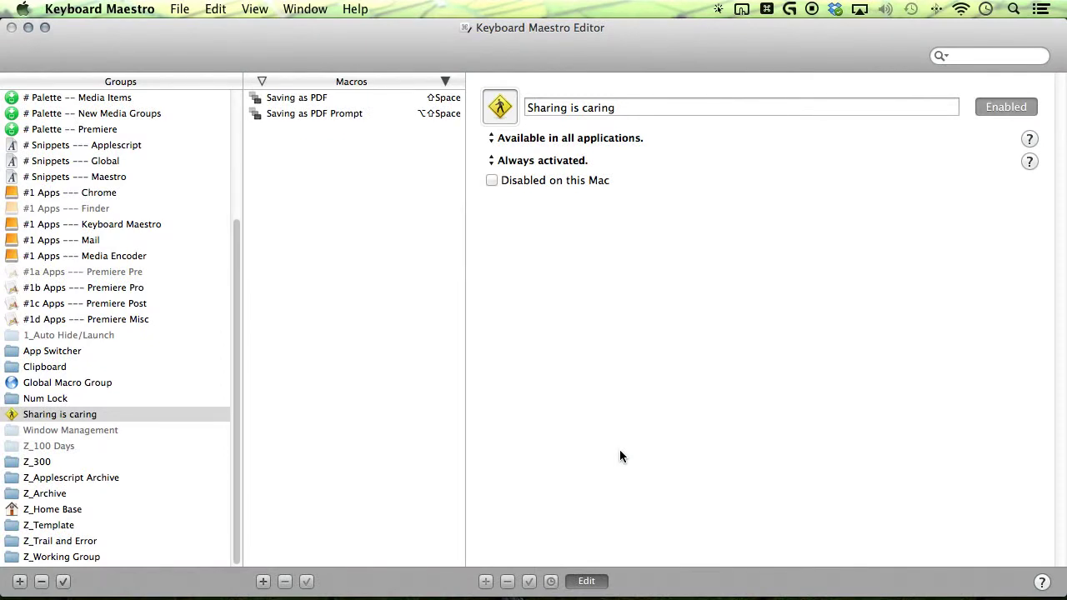
Switch to Safari and run the Saving as PDF macro on the Keyboard Maestro 6 Screenshots documentation page.
key(super+Tab)
key(super+Tab)
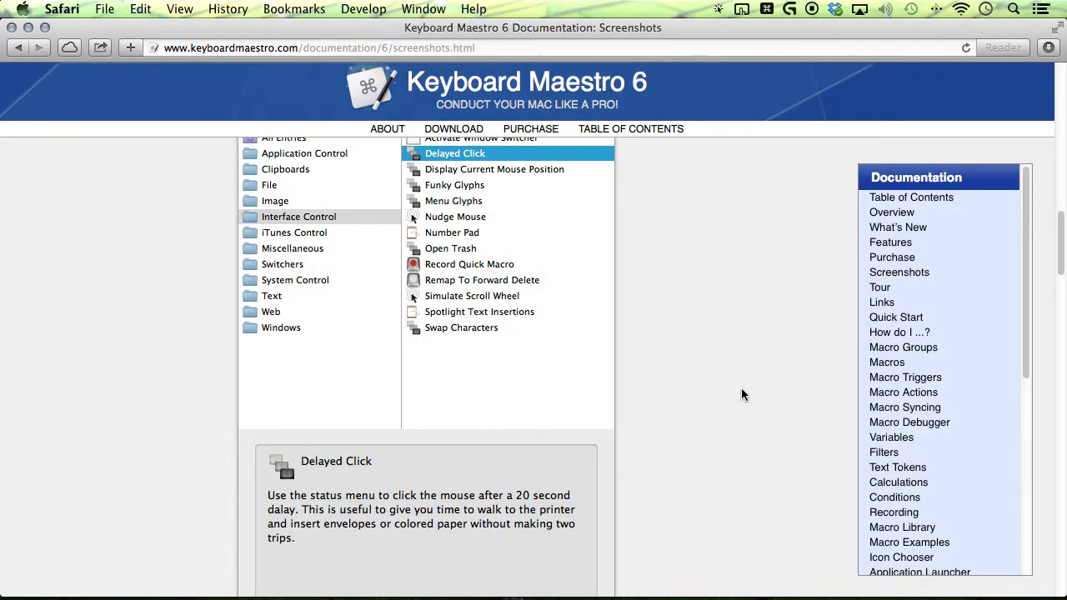
scroll(741, 395, up, 5)
scroll(798, 328, up, 5)
scroll(718, 411, down, 10)
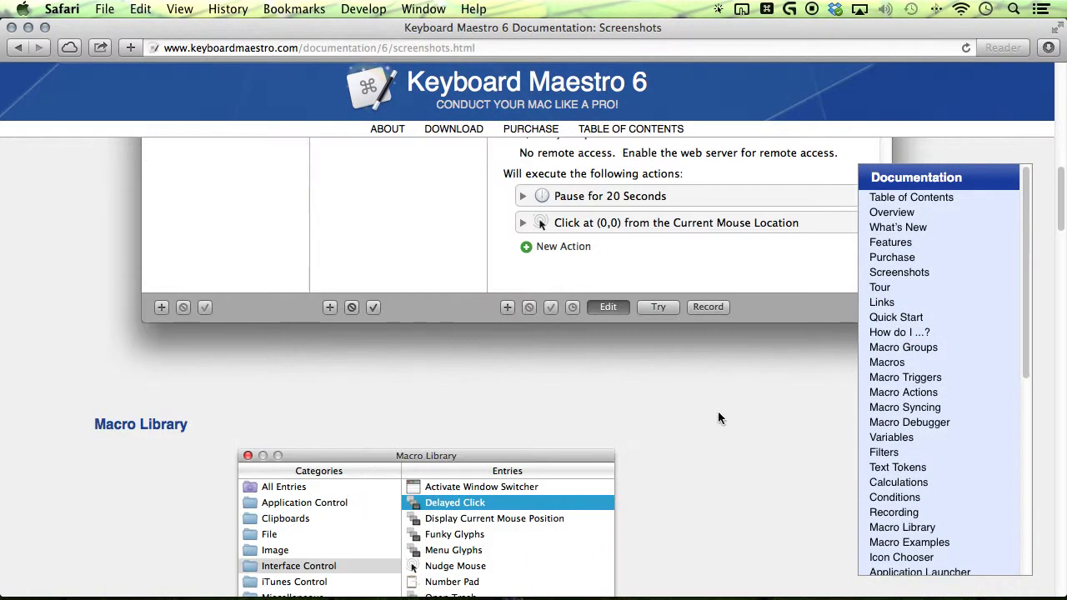
key(shift+space)
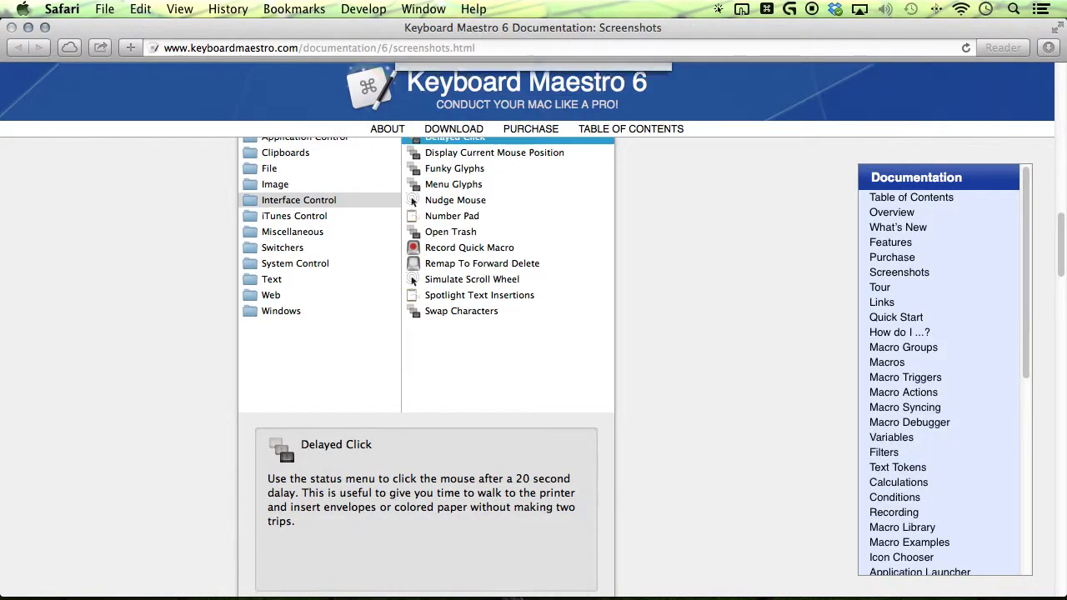
Open the Features documentation page and save it as a PDF with the Saving as PDF macro.
click(860, 244)
scroll(622, 253, down, 15)
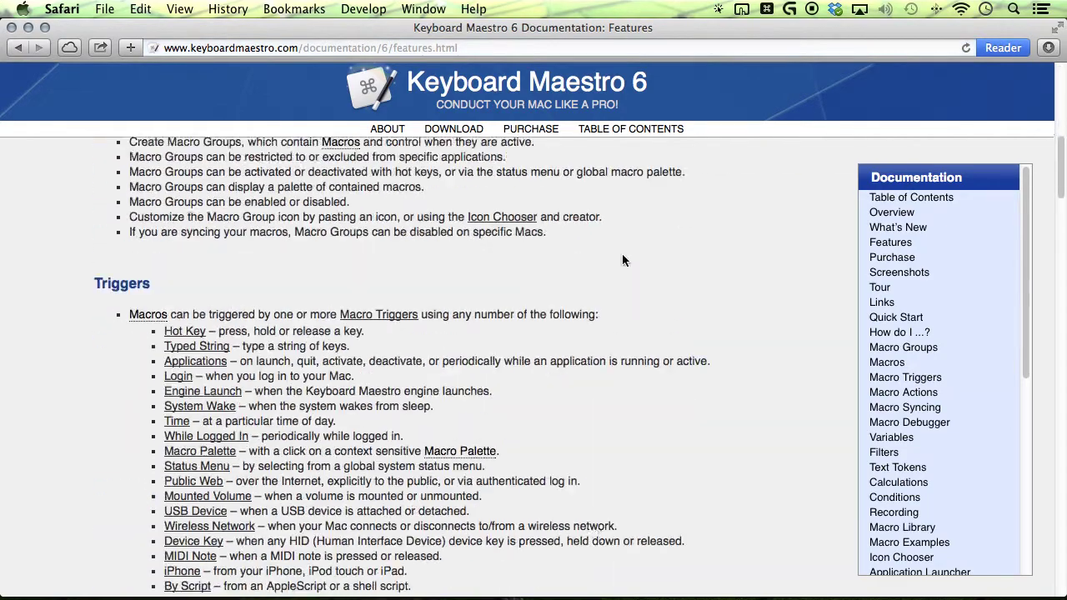
key(shift+space)
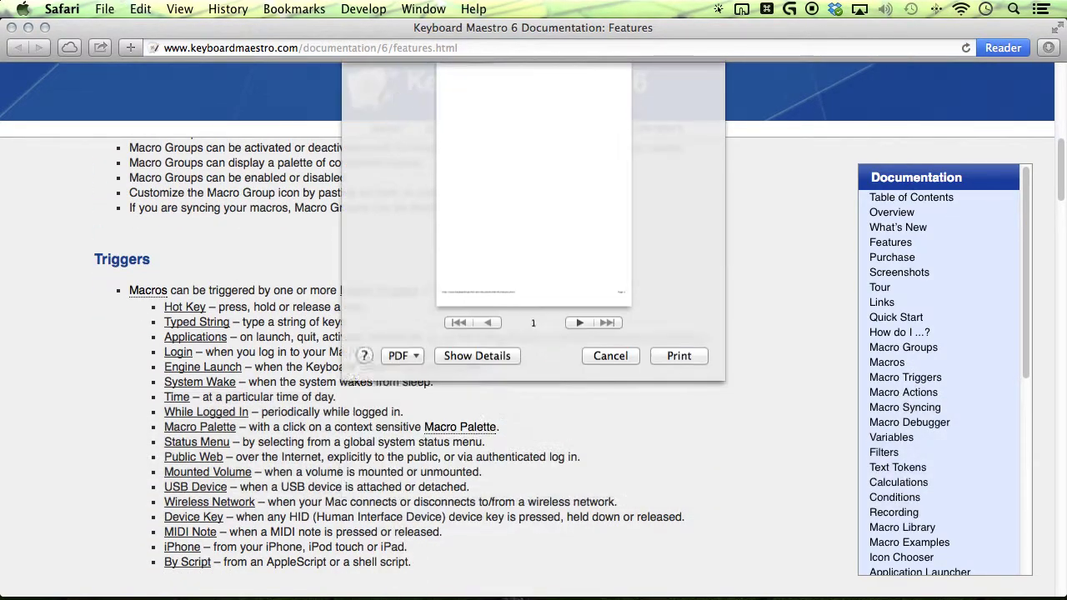
Open the Overview documentation page and save it as a PDF to the Desktop with the Saving as PDF Prompt macro.
click(891, 212)
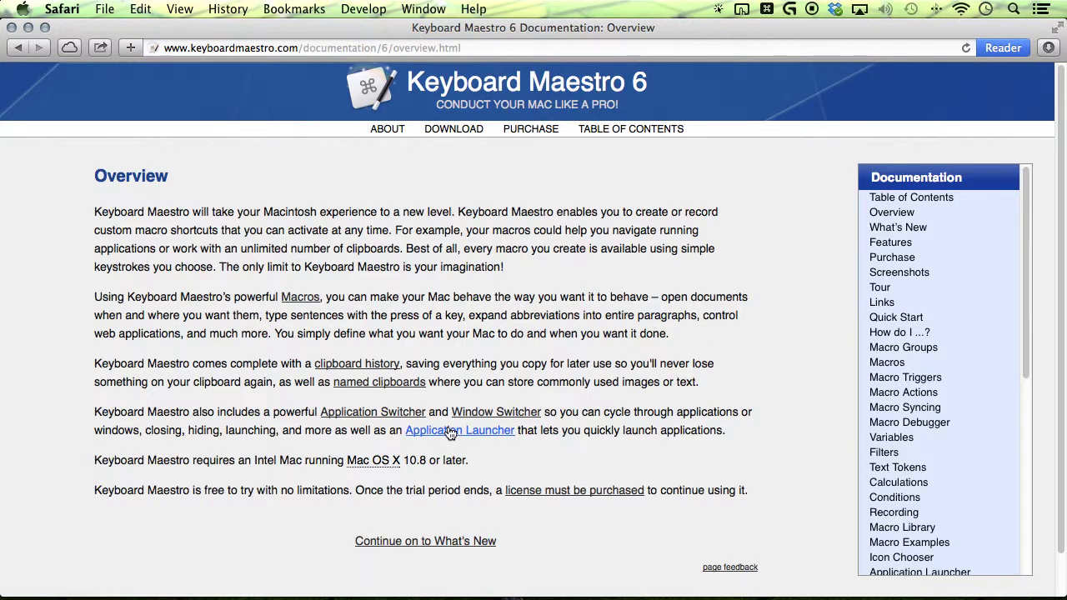
key(shift+alt)
key(alt+shift+space)
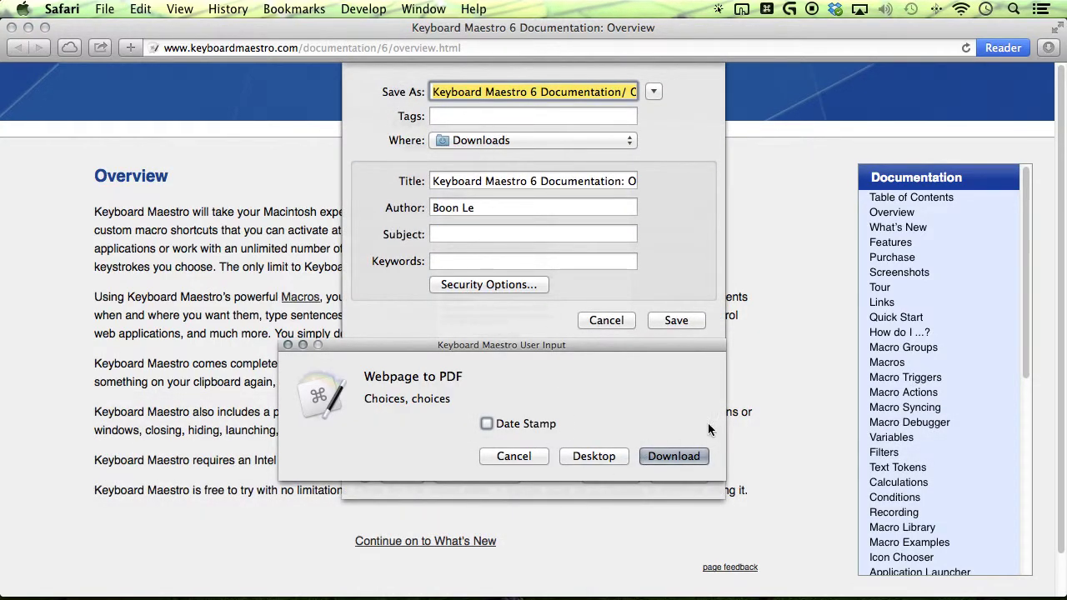
click(593, 455)
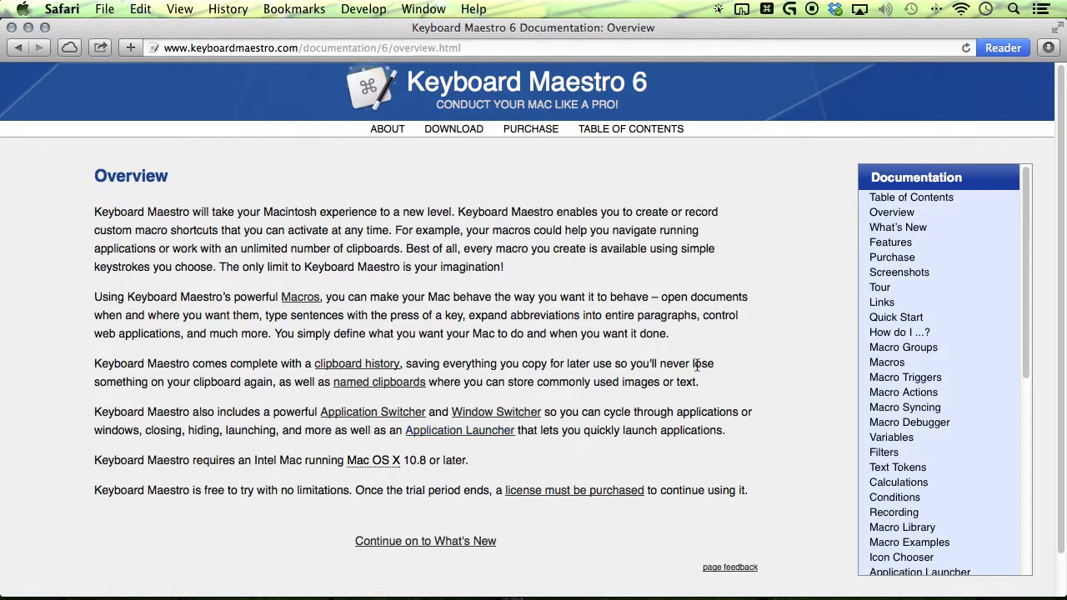
Save the Macros documentation page with the Saving as PDF macro, and look for the PDFs in Finder's Desktop and Downloads folders.
click(886, 362)
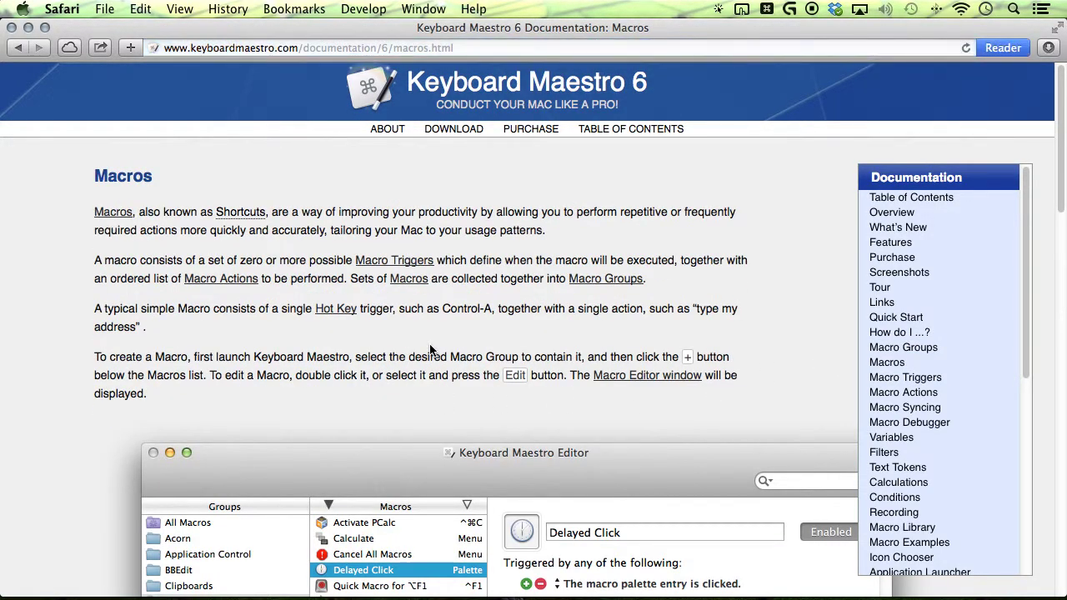
key(shift+space)
key(super+Tab)
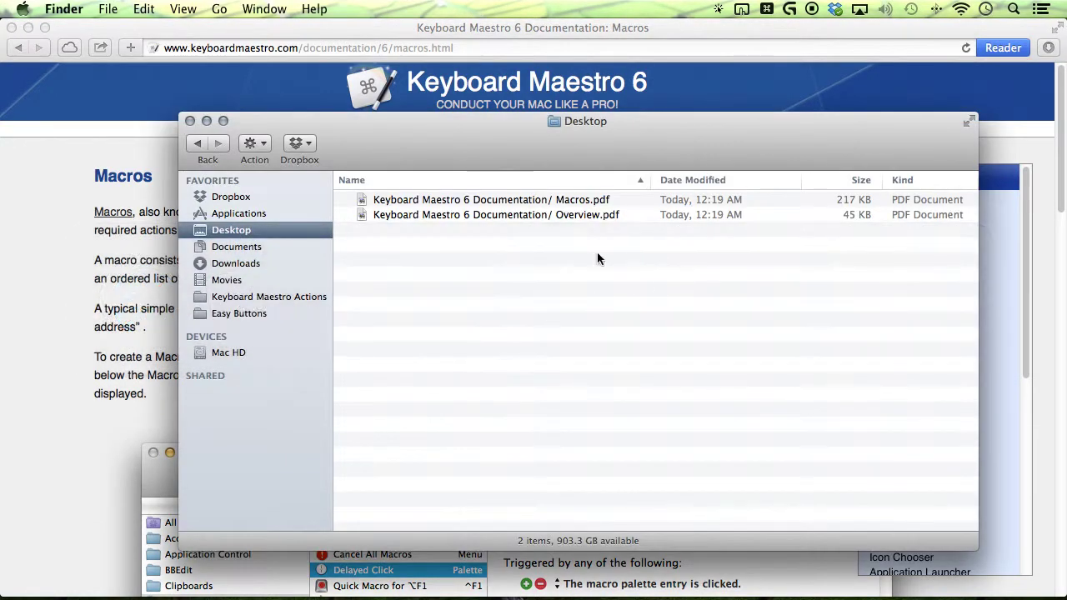
click(236, 264)
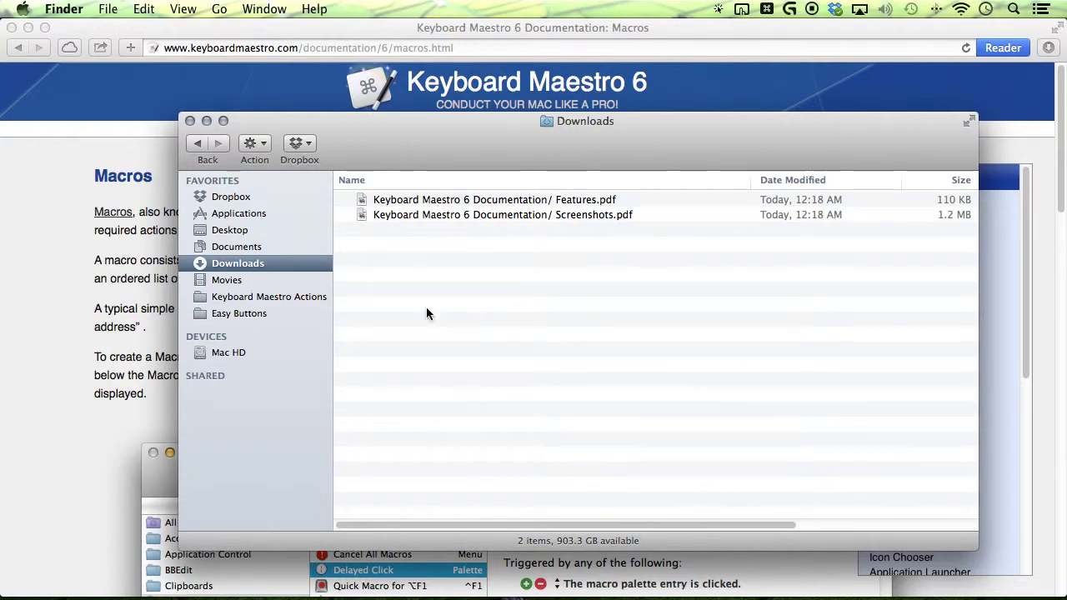
Switch to Keyboard Maestro, create a macro named Test in the Sharing is caring group, and start recording it.
click(129, 400)
key(super+Tab)
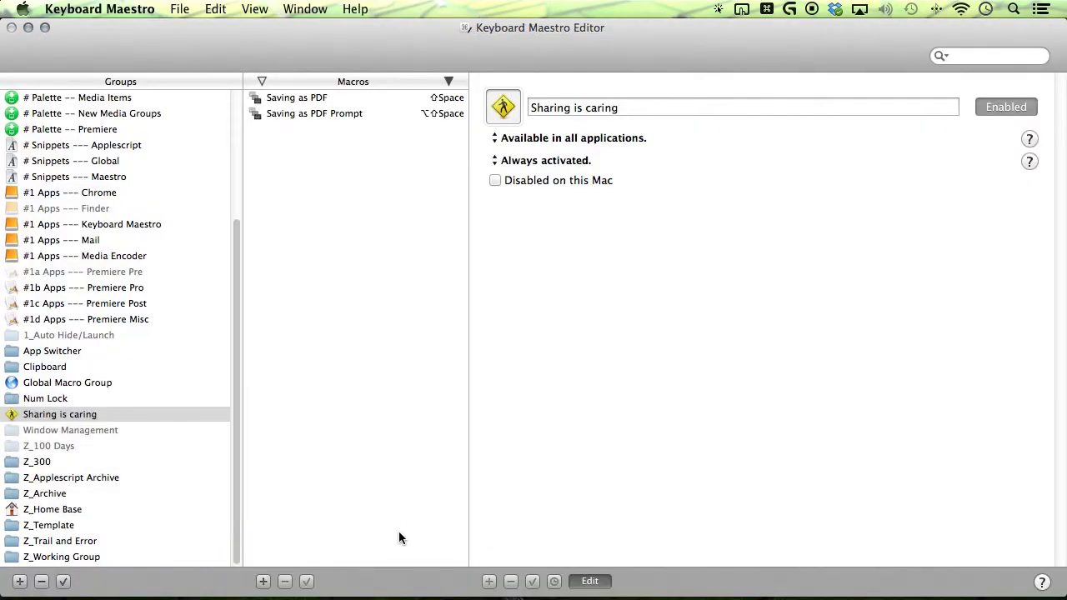
key(super+n)
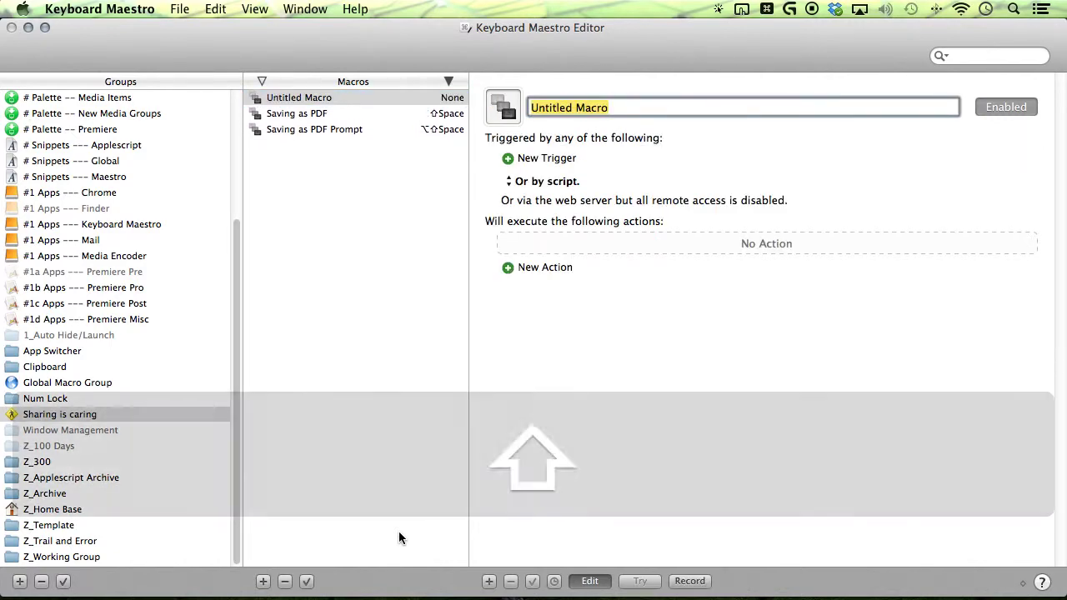
text(Test)
key(super+r)
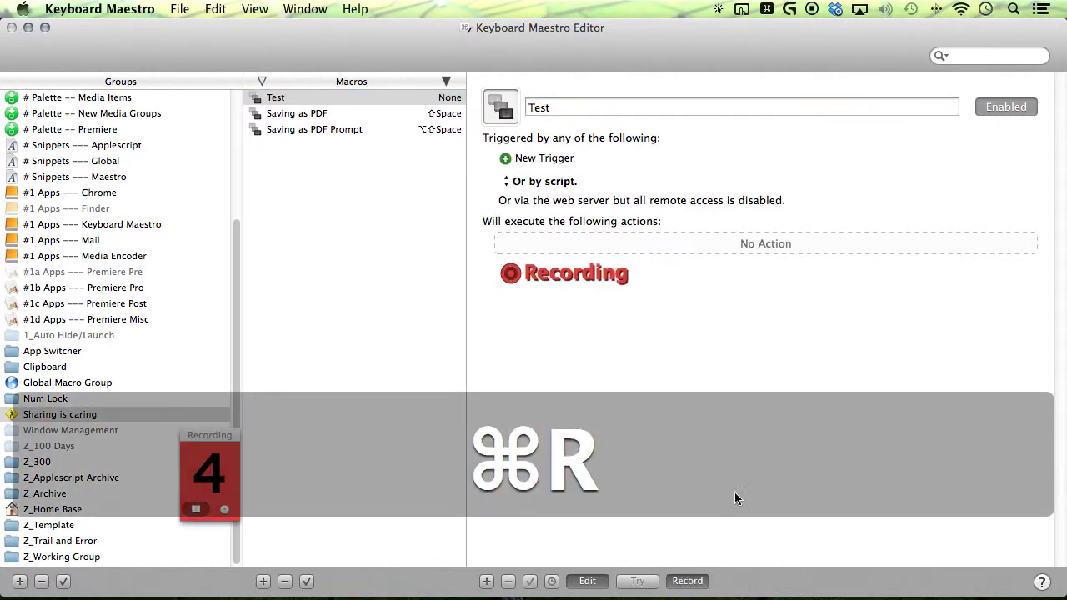
Switch to Safari and record printing the Macros page with the Save as PDF option, using only the keyboard.
key(super+Tab)
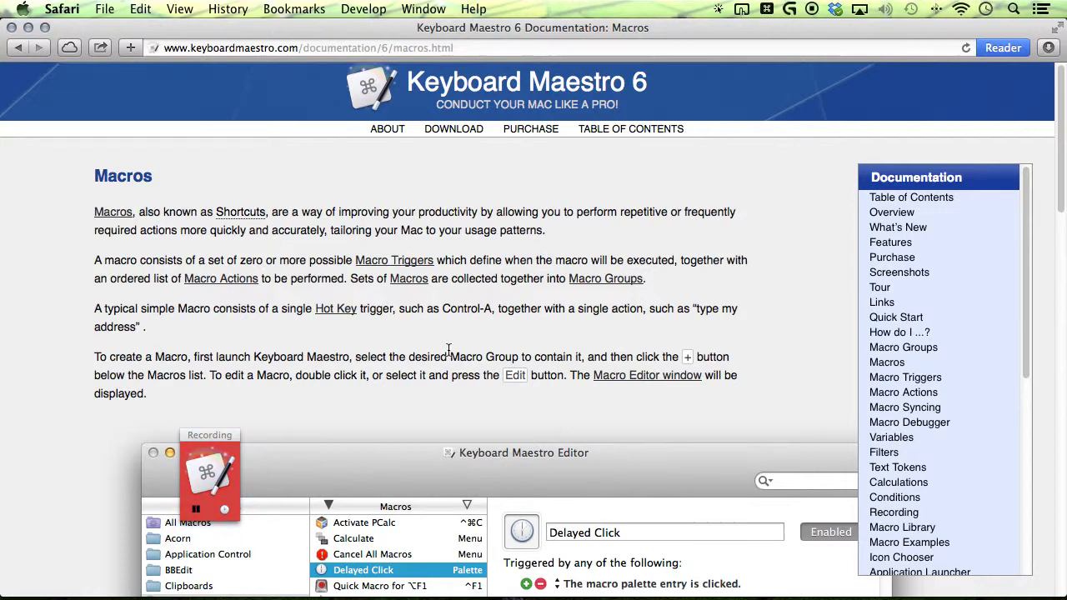
key(super+p)
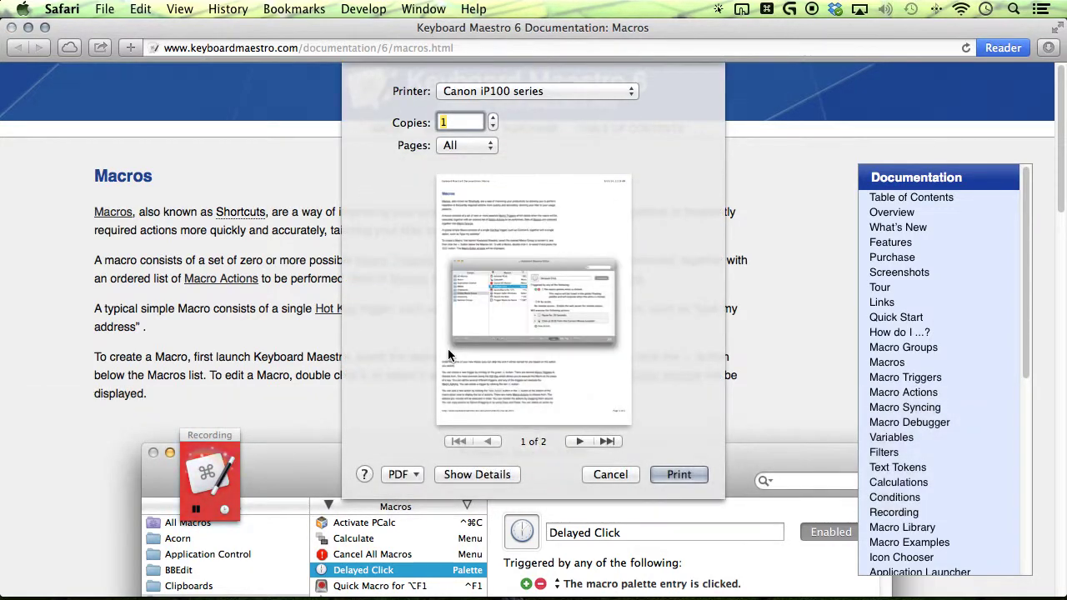
key(Tab)
key(Tab)
key(Tab)
key(Tab)
key(Tab)
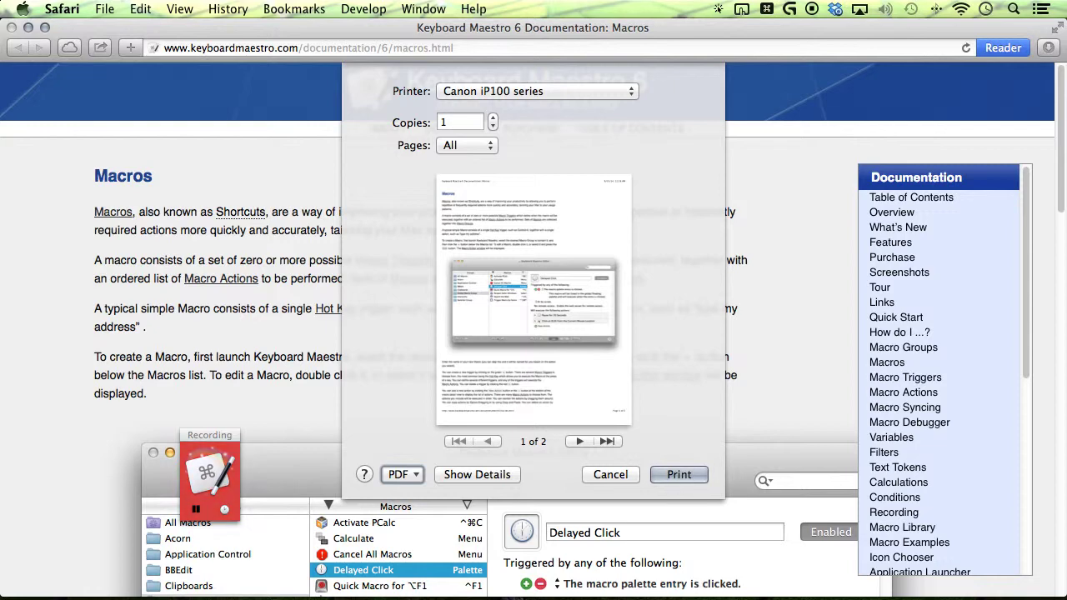
key(space)
key(Down)
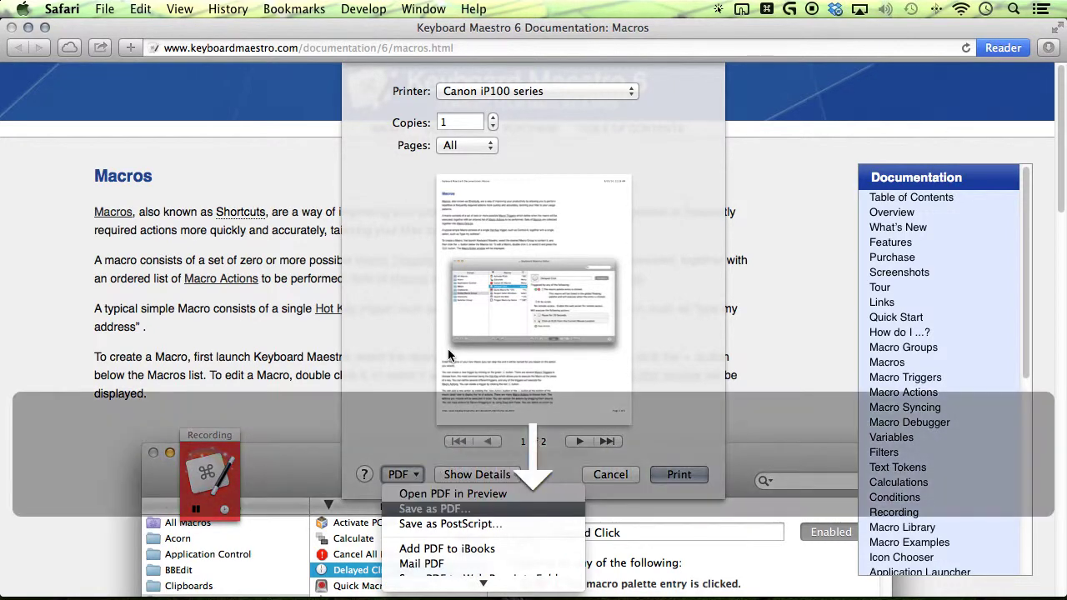
key(space)
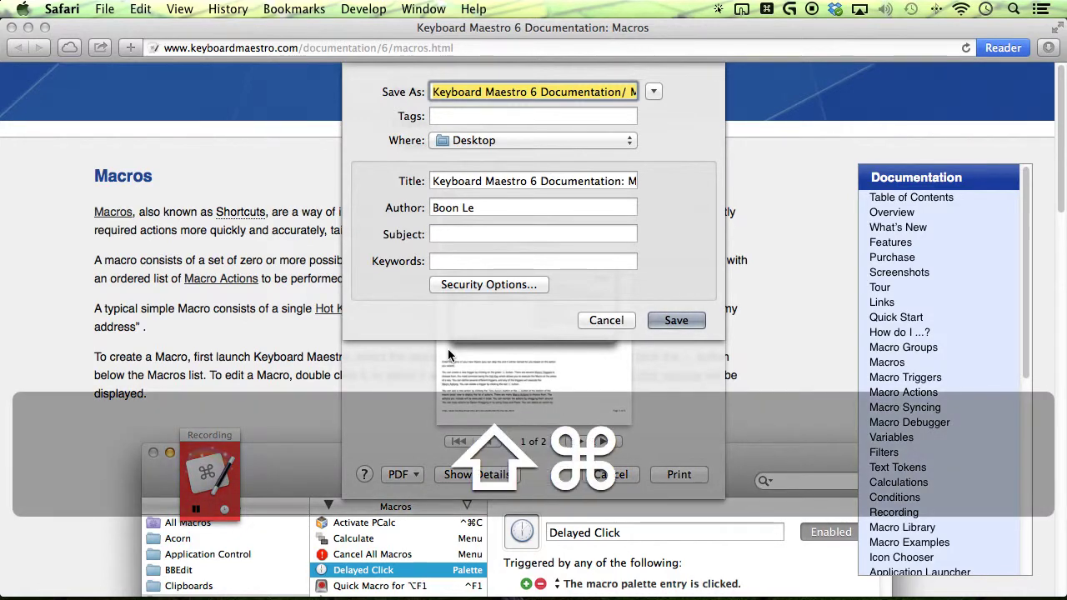
Record going to the Desktop folder in the save dialog, try to save the PDF, and cancel the save and print dialogs.
key(shift+super+g)
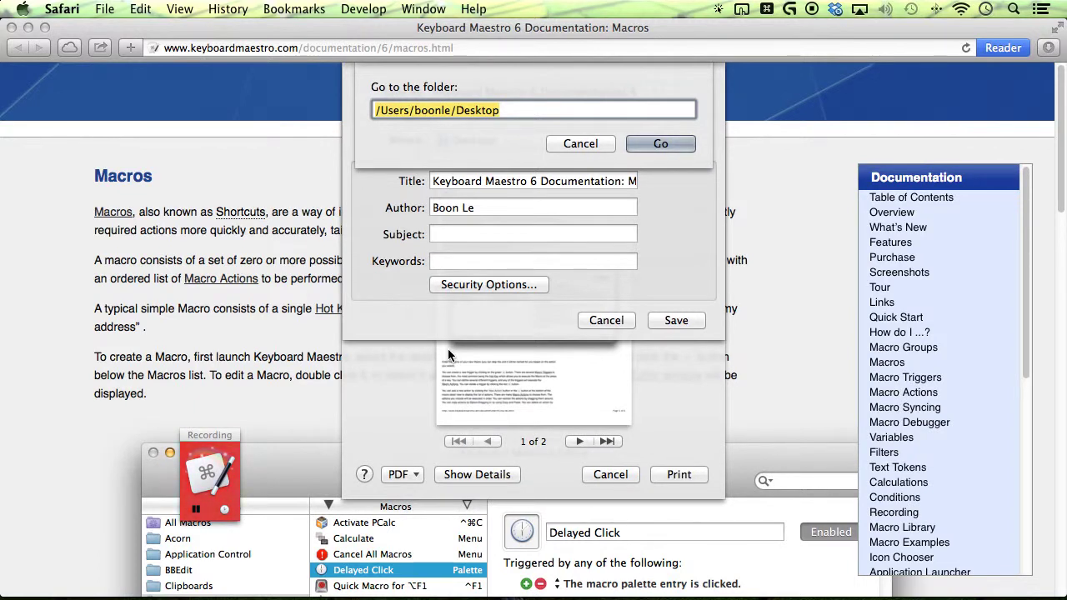
key(Return)
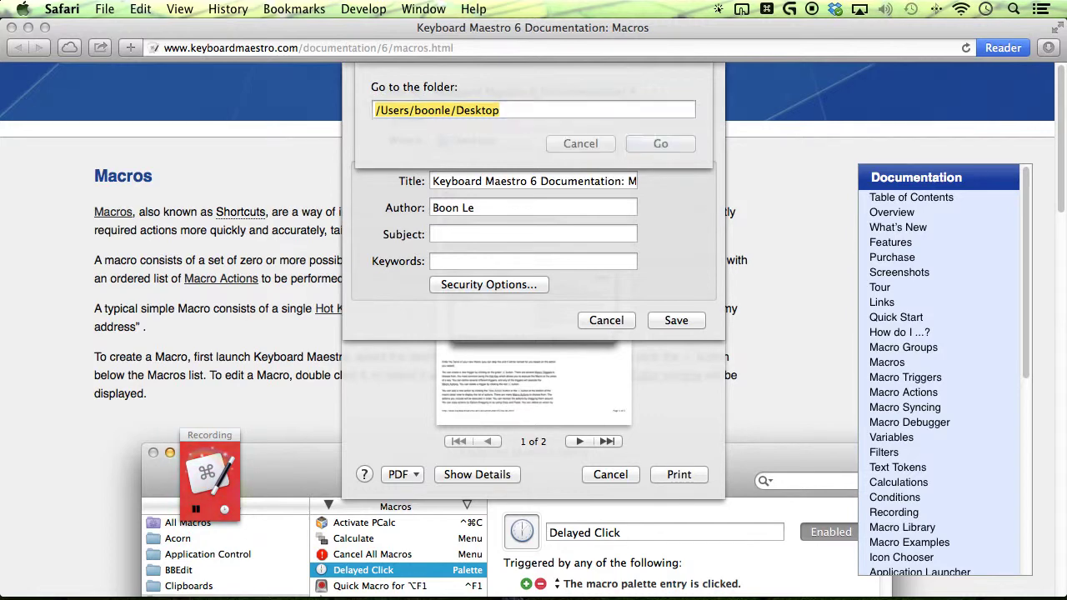
click(676, 321)
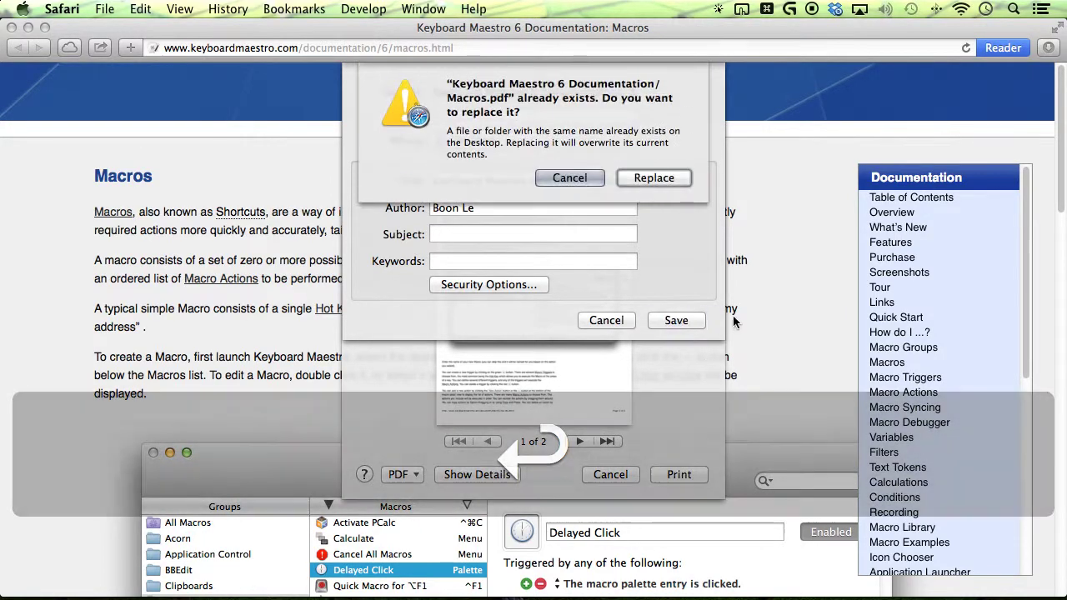
key(Escape)
key(Escape)
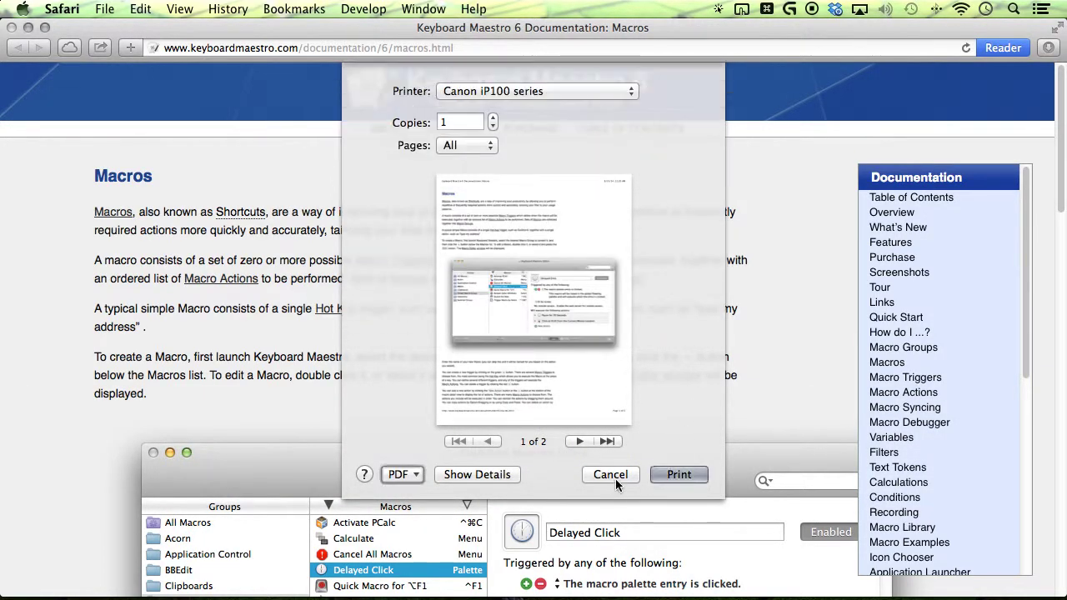
key(Escape)
Switch to Keyboard Maestro and delete the two Quit Unknown actions from the recorded Test macro.
key(super+Tab)
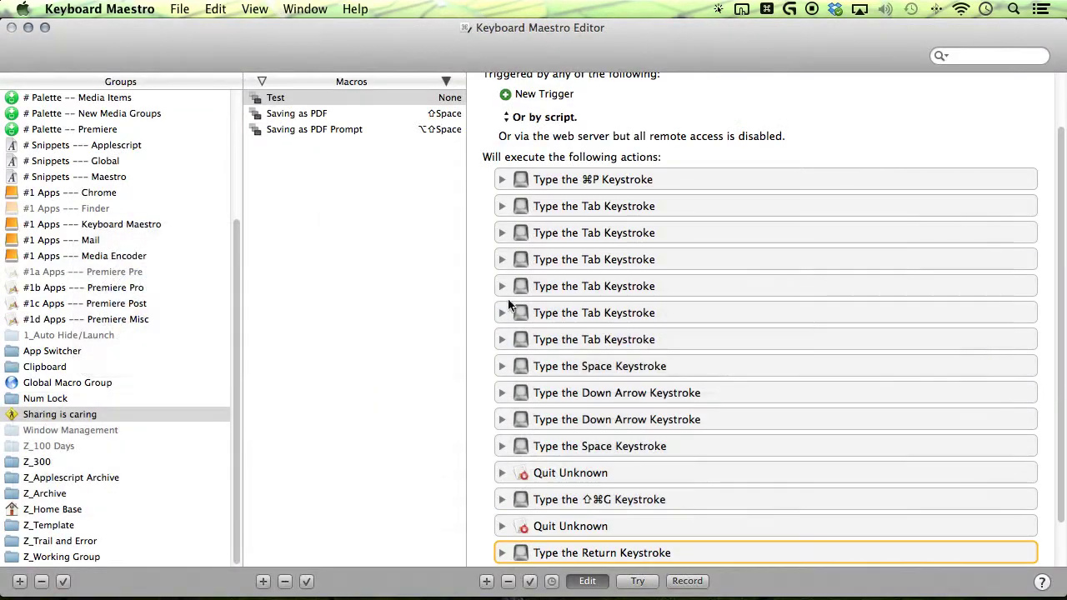
scroll(700, 416, down, 2)
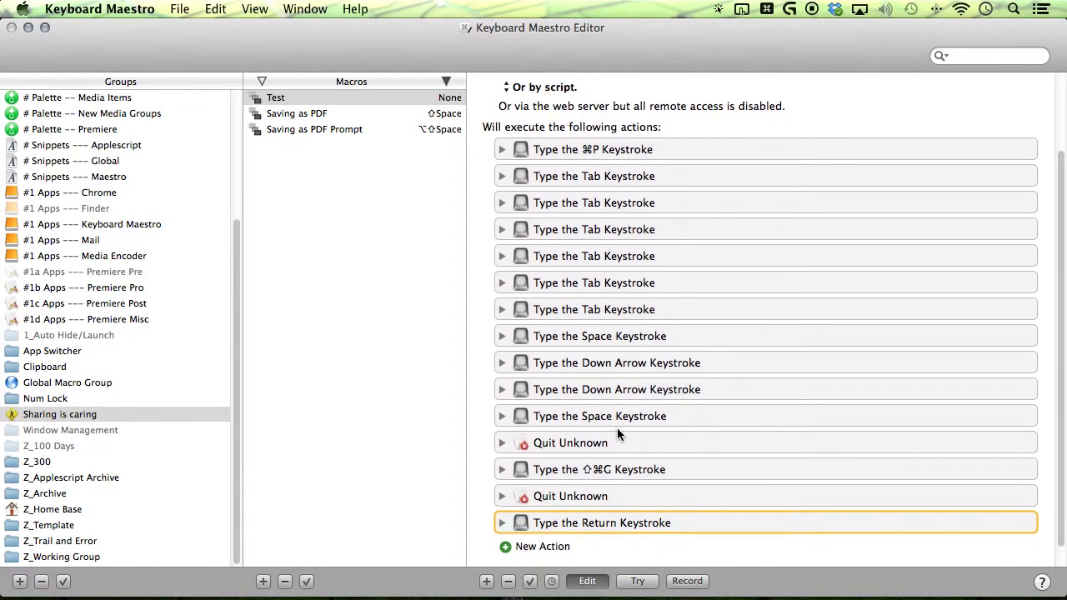
click(619, 442)
super+click(625, 495)
key(BackSpace)
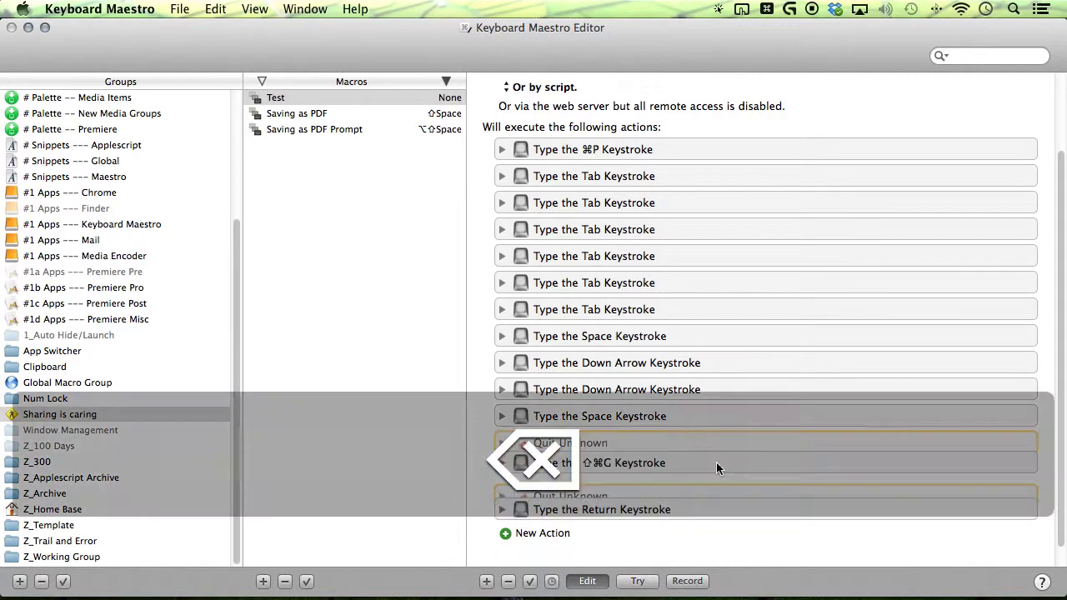
Check the Print dialog in Safari, and delete the six Type the Tab Keystroke actions from the Test macro.
click(644, 206)
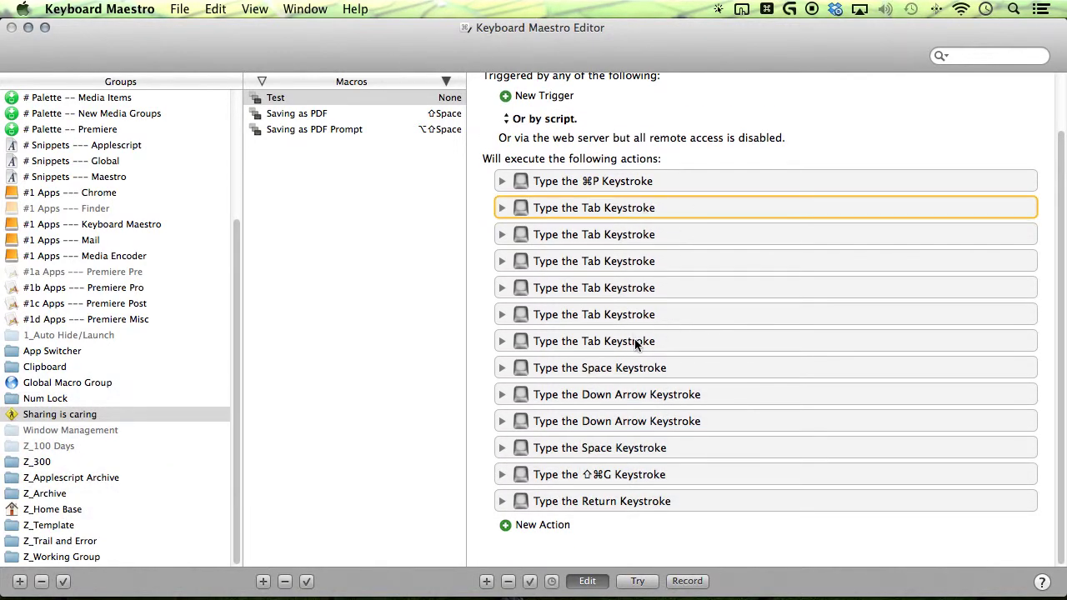
shift+click(635, 342)
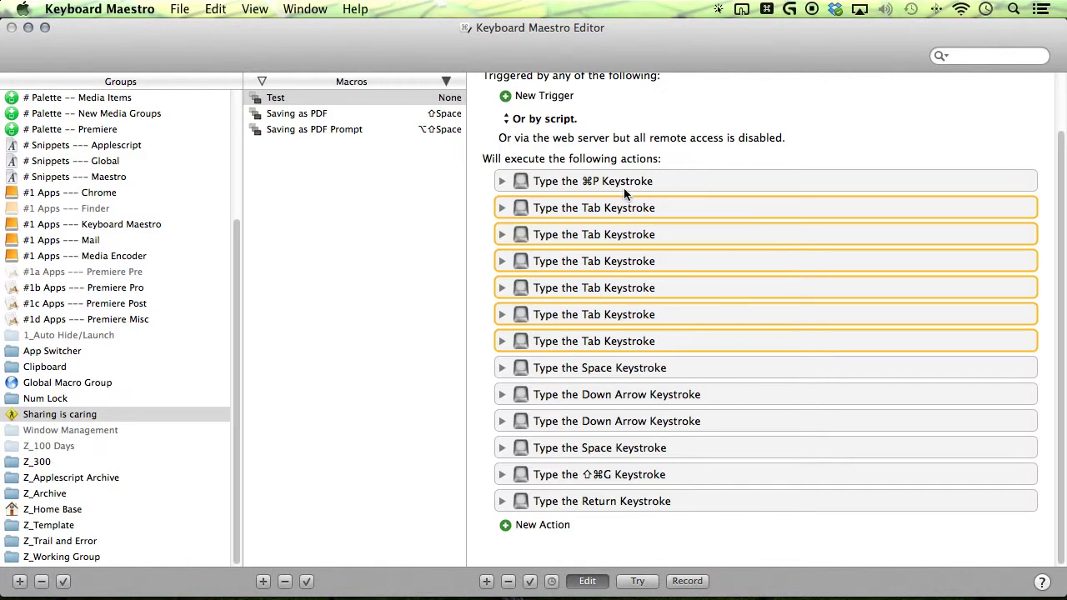
key(super+Tab)
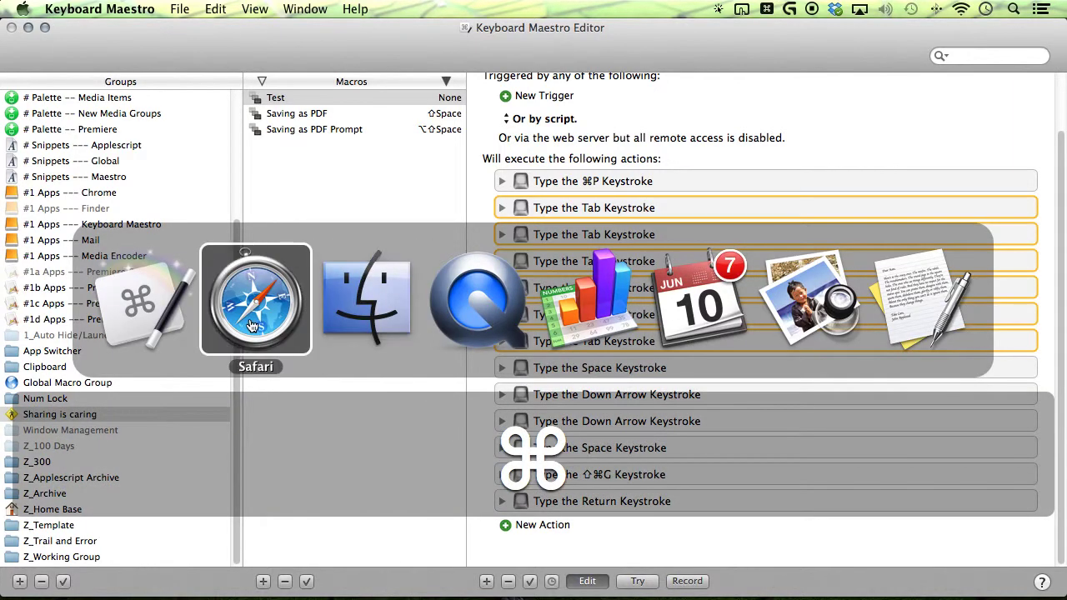
key(super+p)
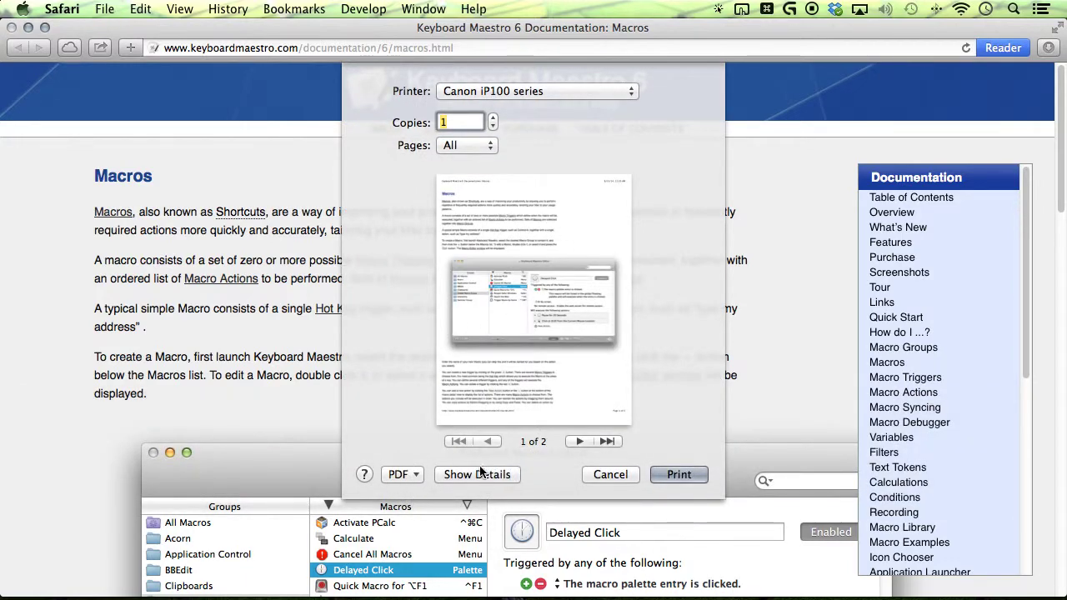
key(Escape)
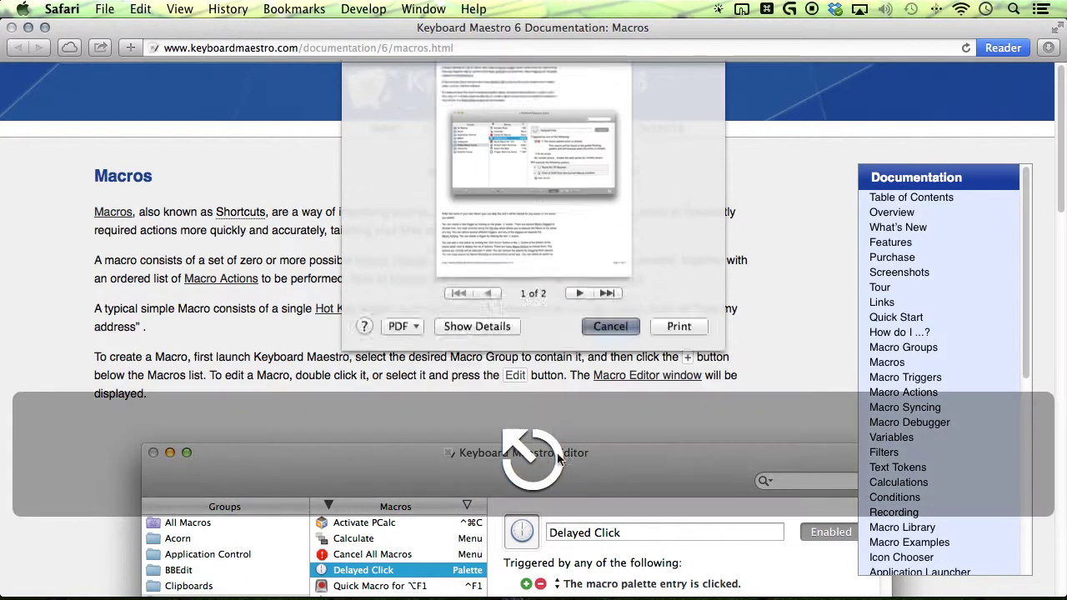
key(super+Tab)
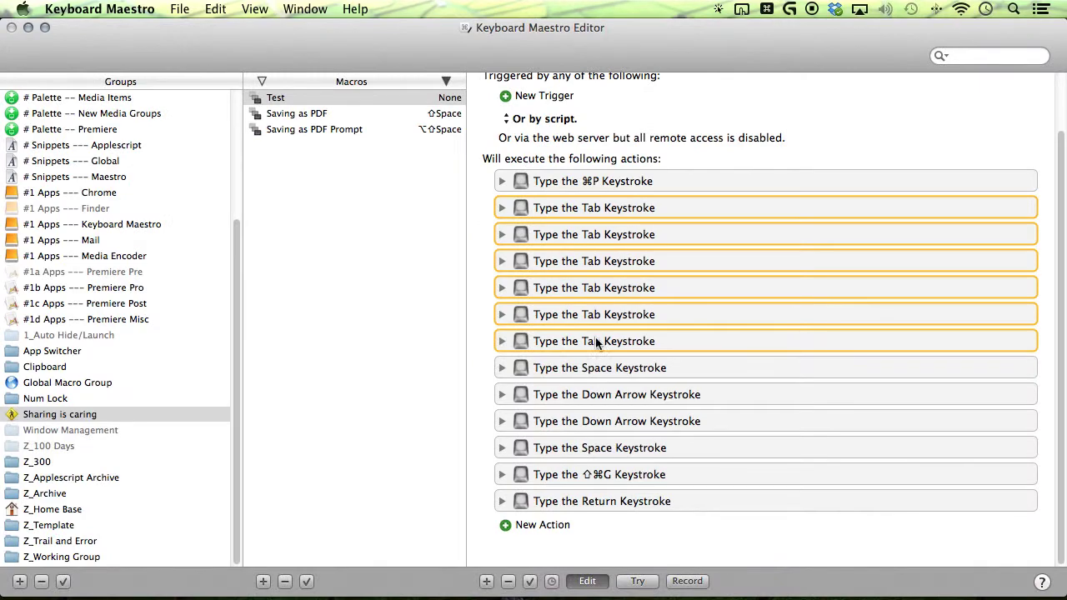
key(BackSpace)
Find the Press a Button action and insert it directly after the Type the ⌘P Keystroke action.
click(629, 245)
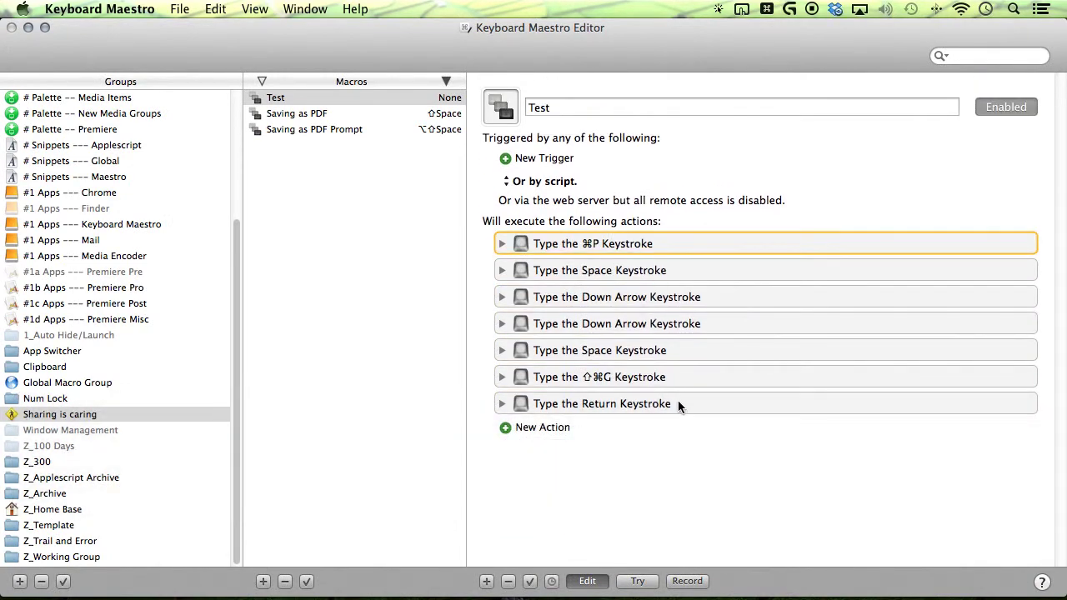
key(super+k)
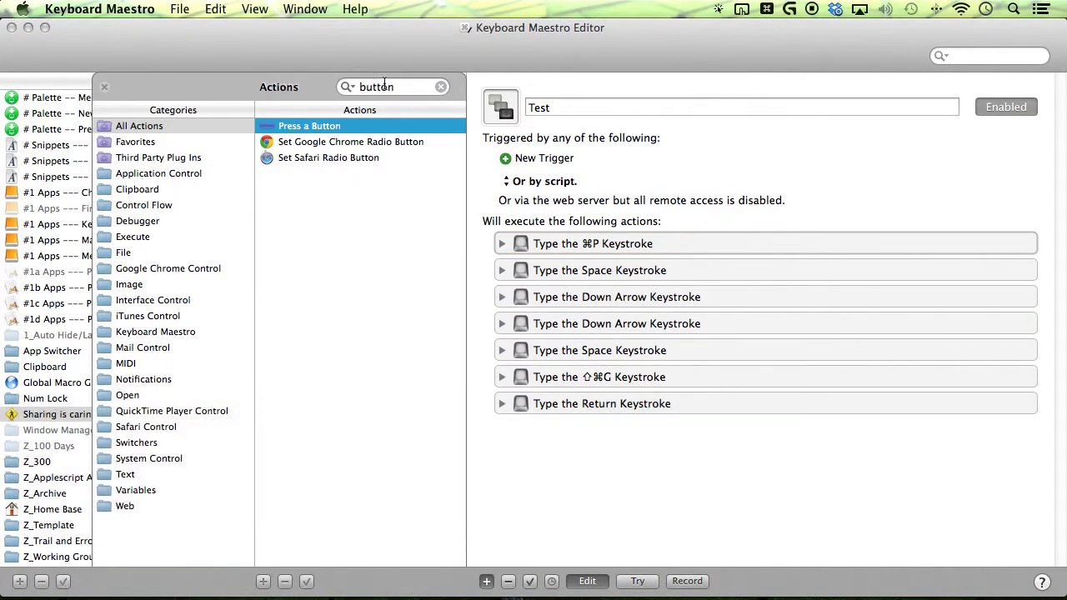
drag(292, 131, 575, 268)
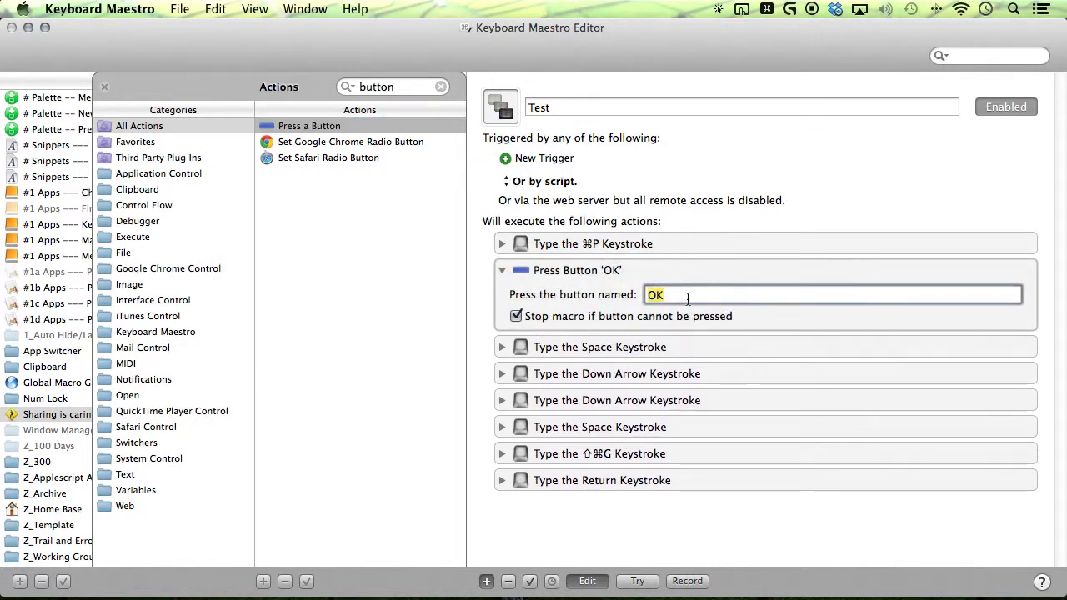
Set the Press a Button action's button name to PDF and close the list of available actions.
text(PDF)
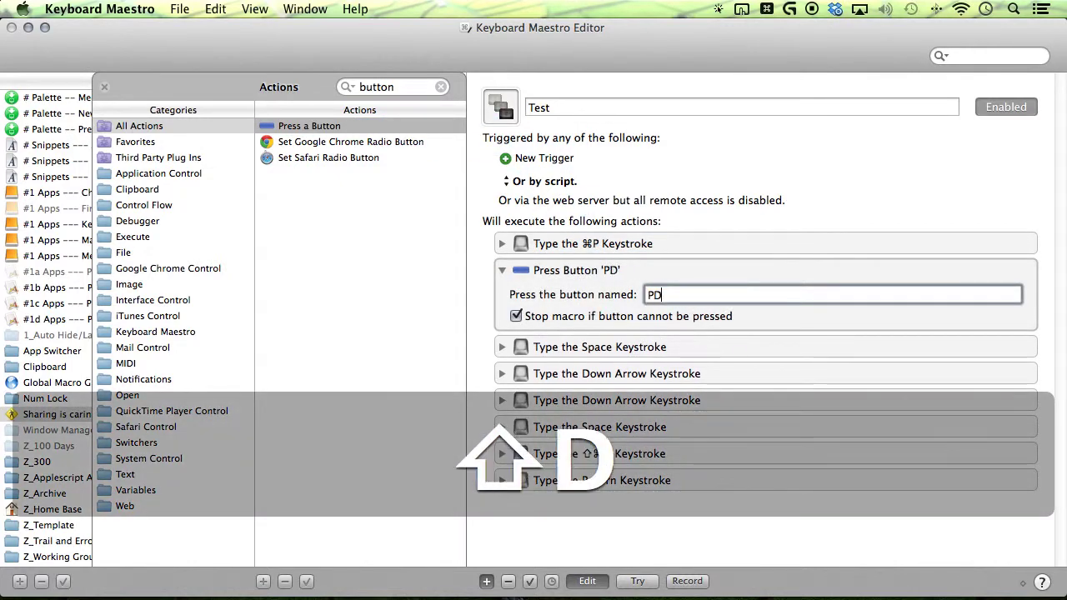
click(514, 271)
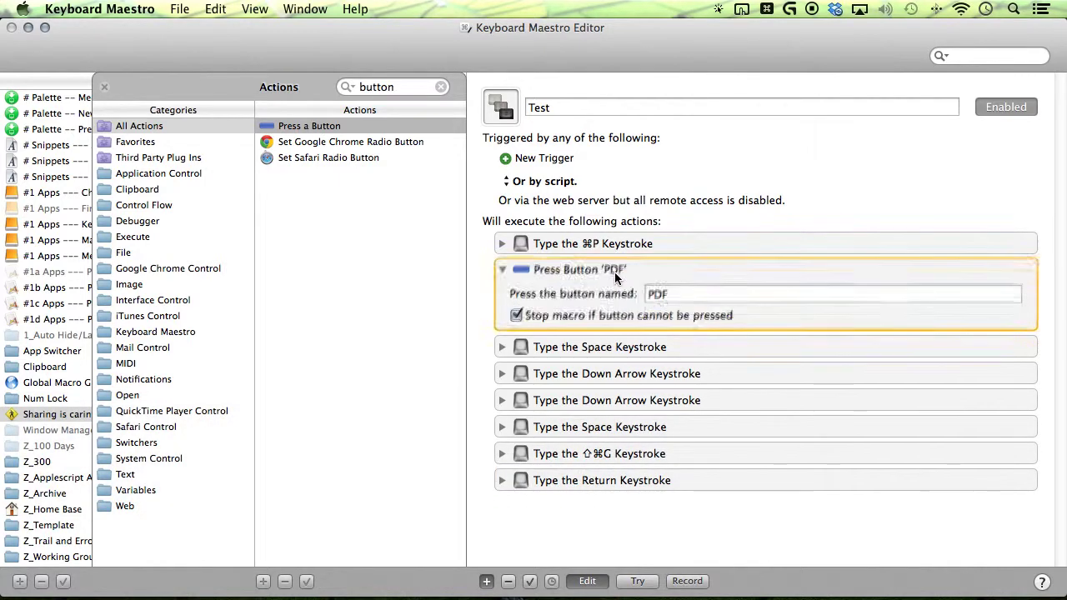
click(104, 87)
Open the Saving as PDF macro and examine its Date Stamp condition and the text-insertion action inside it.
click(338, 113)
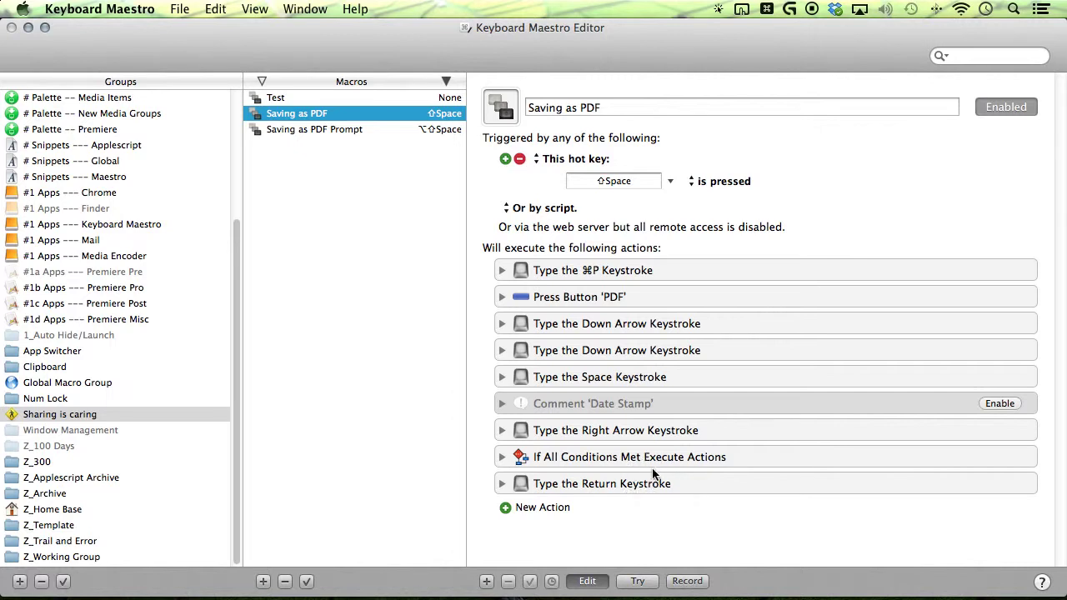
click(550, 433)
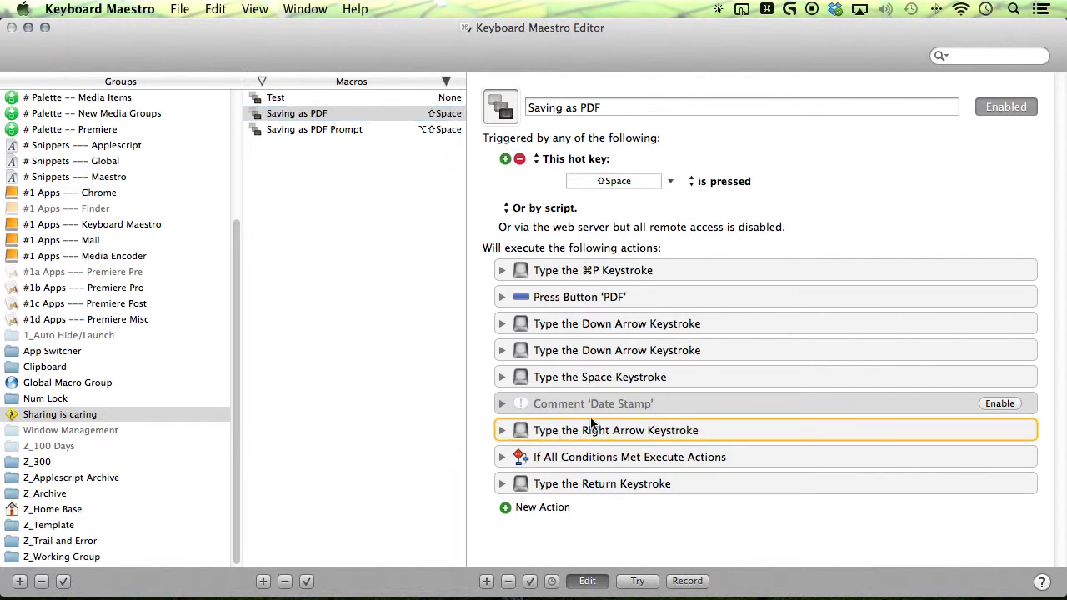
click(502, 456)
click(640, 479)
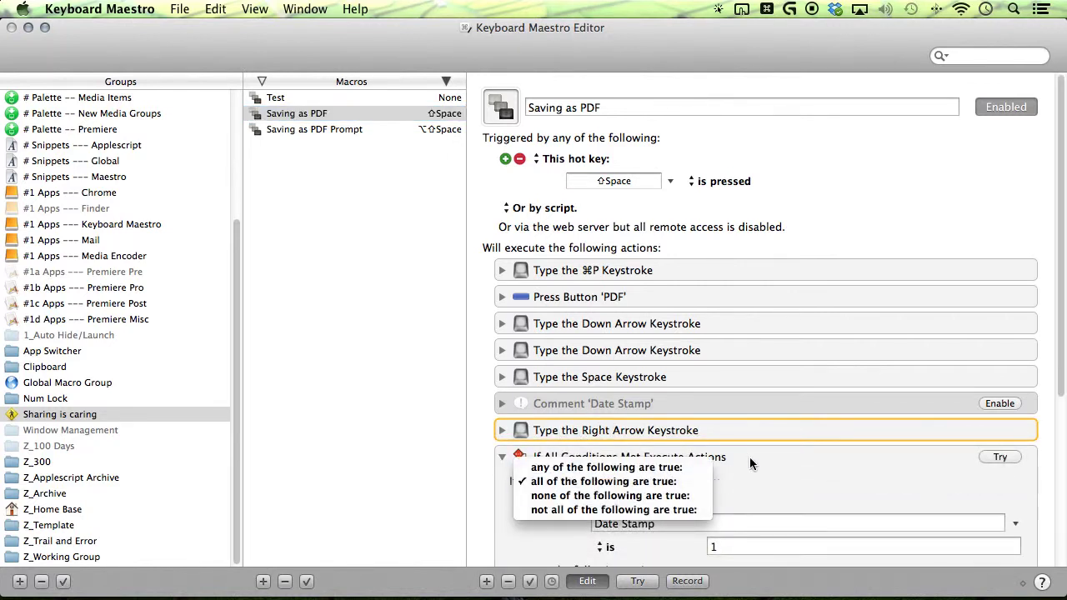
click(789, 478)
scroll(858, 394, down, 3)
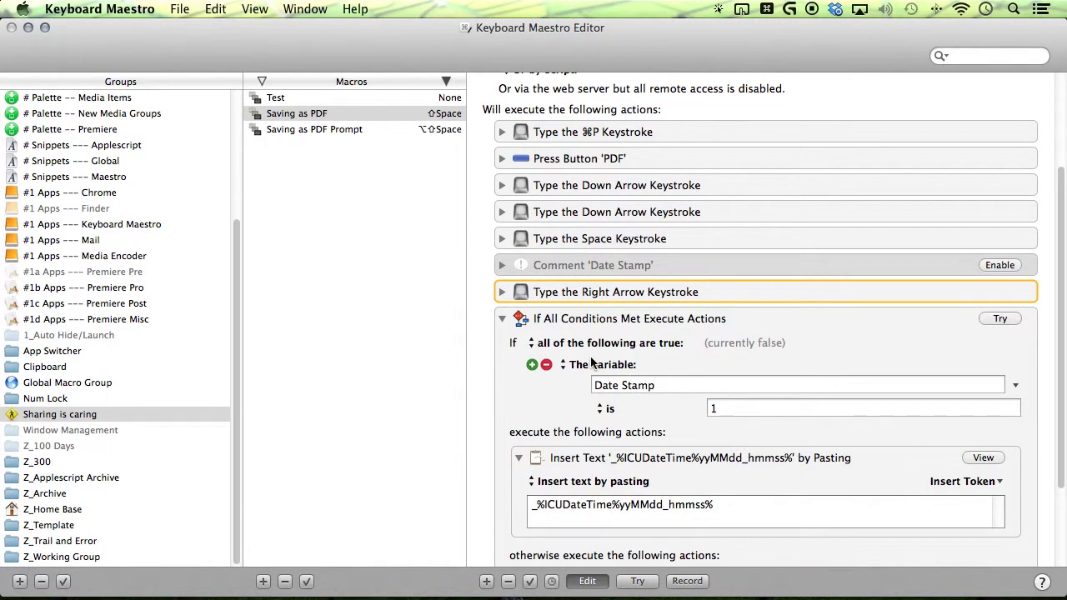
scroll(714, 376, down, 1)
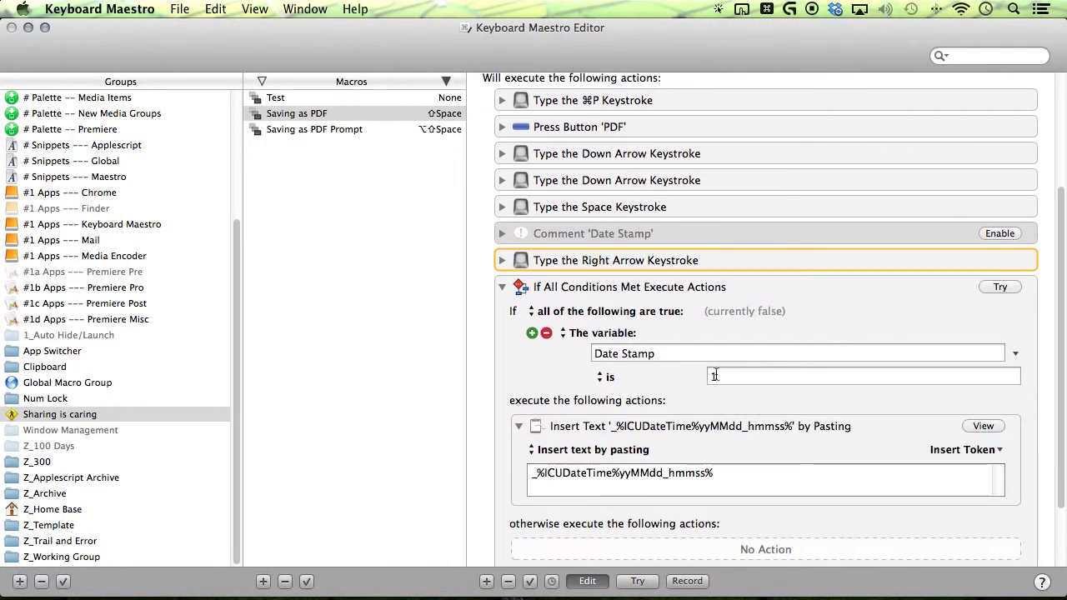
scroll(683, 499, down, 1)
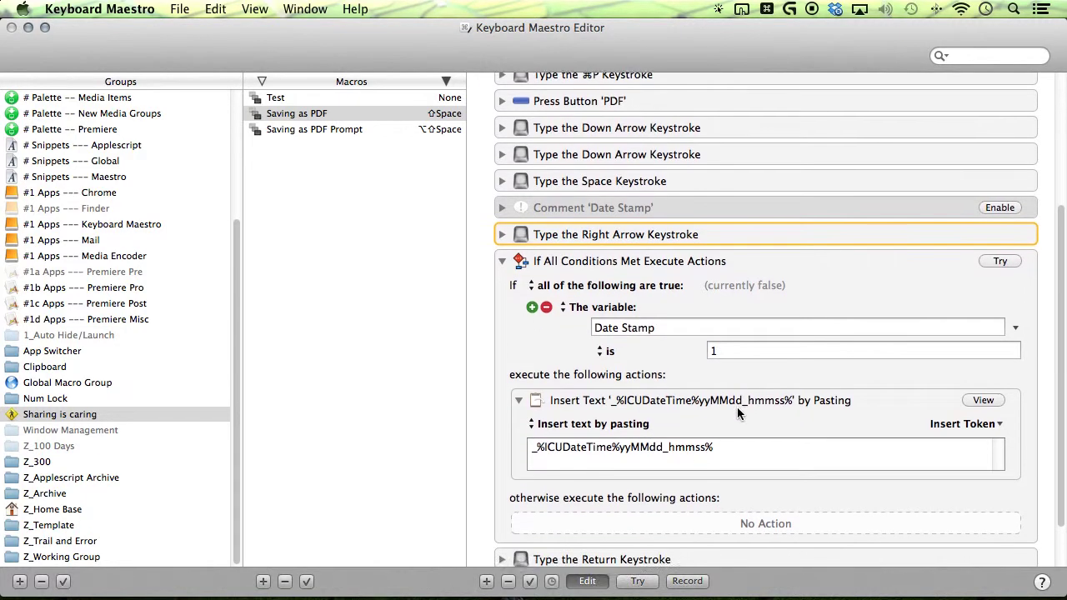
click(532, 452)
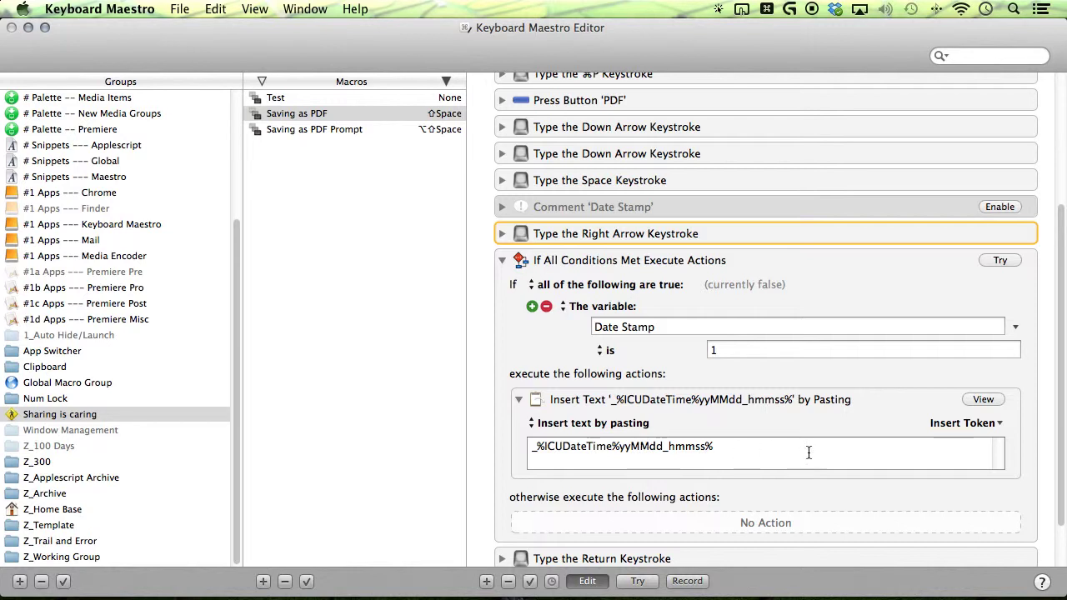
click(362, 114)
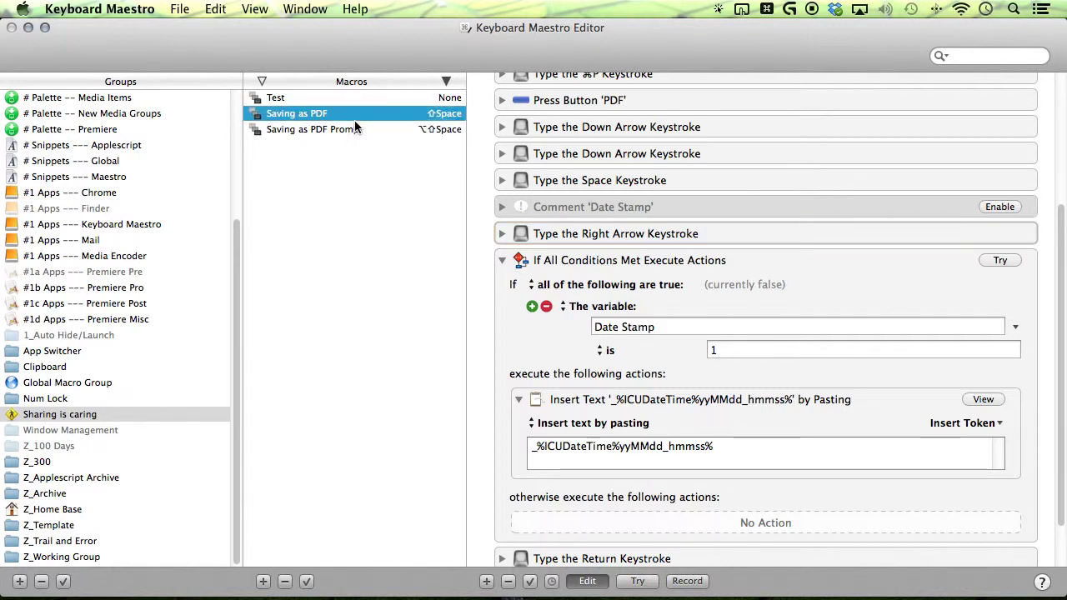
Open the Saving as PDF Prompt macro and examine its Webpage to PDF user prompt and Date Stamp condition.
click(383, 129)
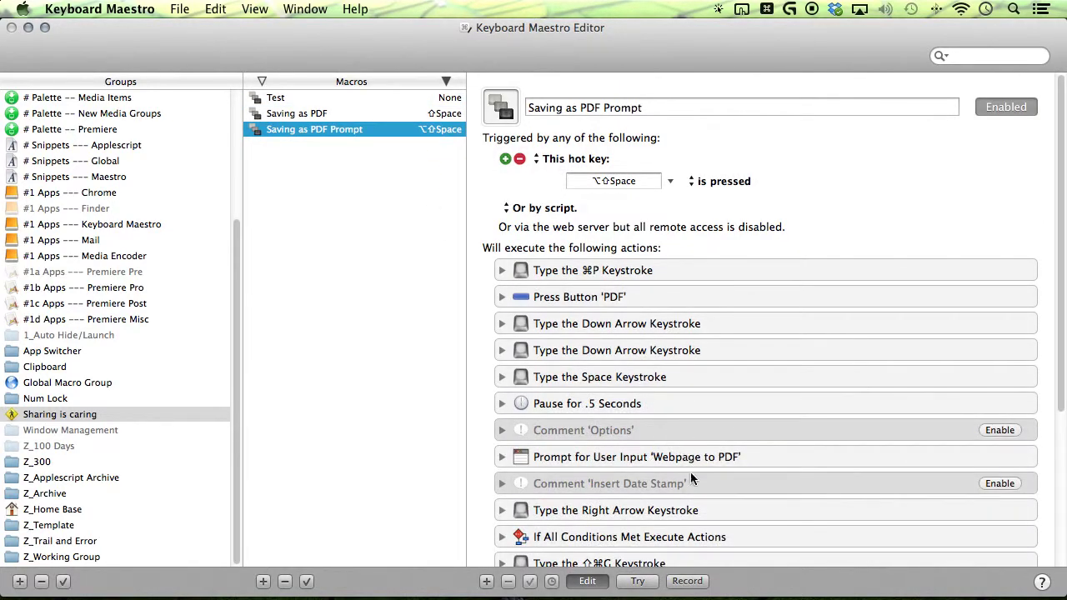
scroll(700, 451, down, 3)
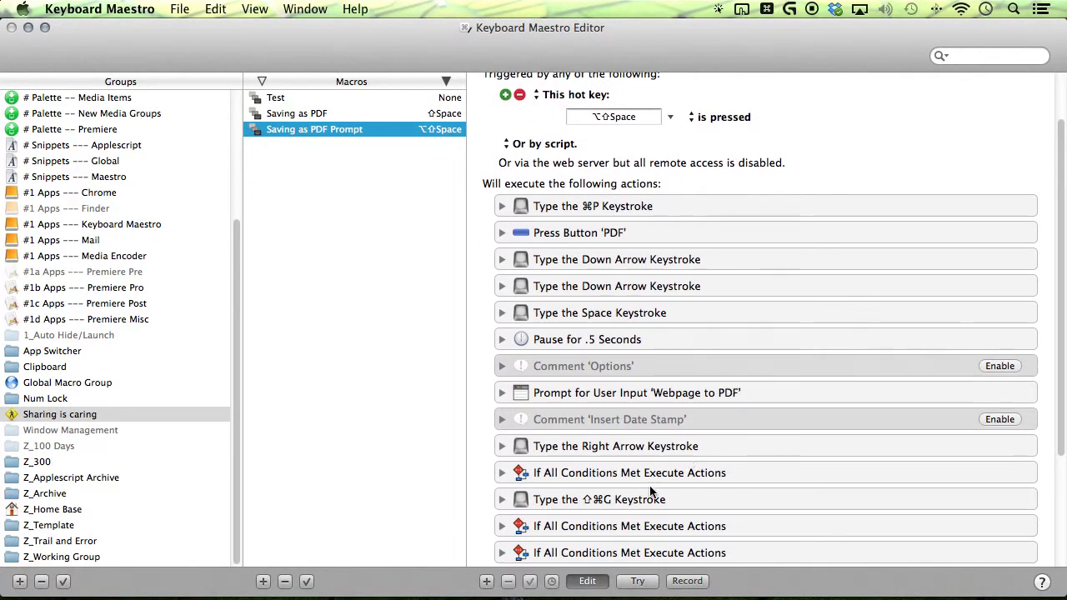
click(501, 393)
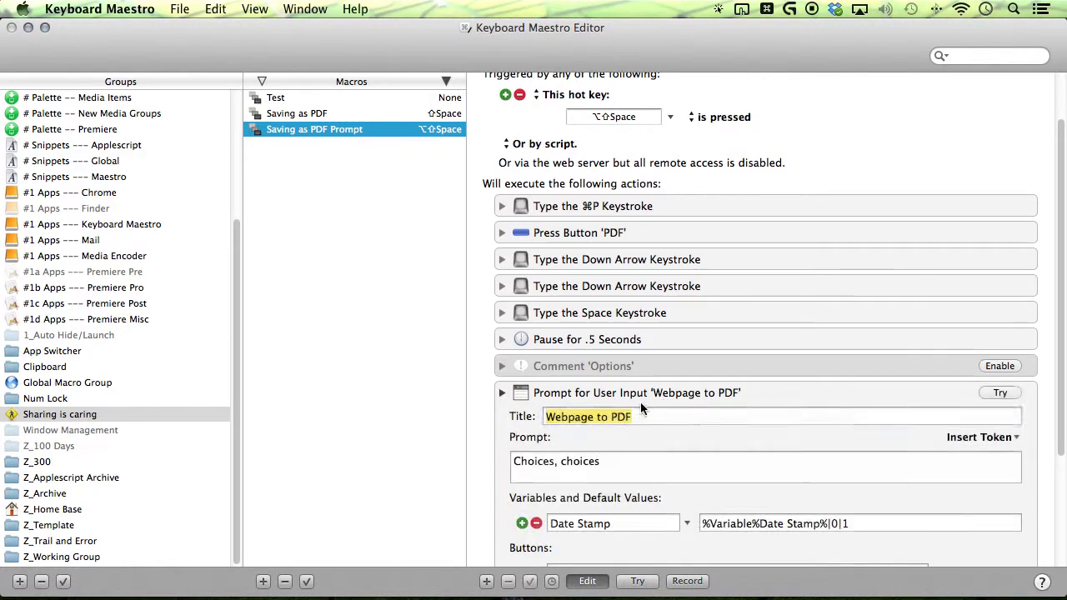
scroll(666, 395, down, 5)
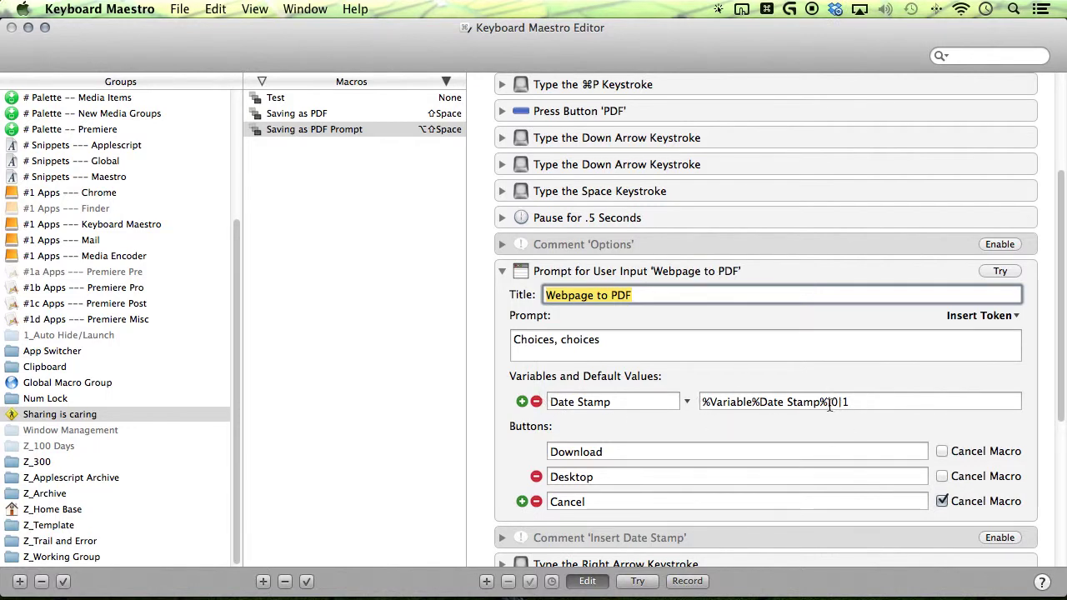
scroll(767, 467, down, 2)
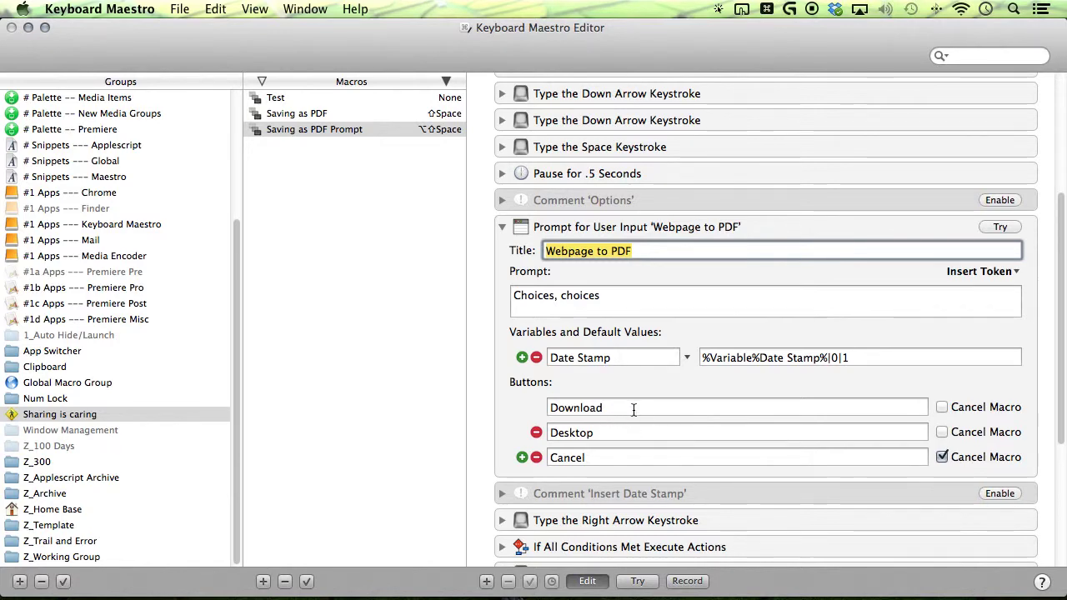
scroll(608, 412, down, 5)
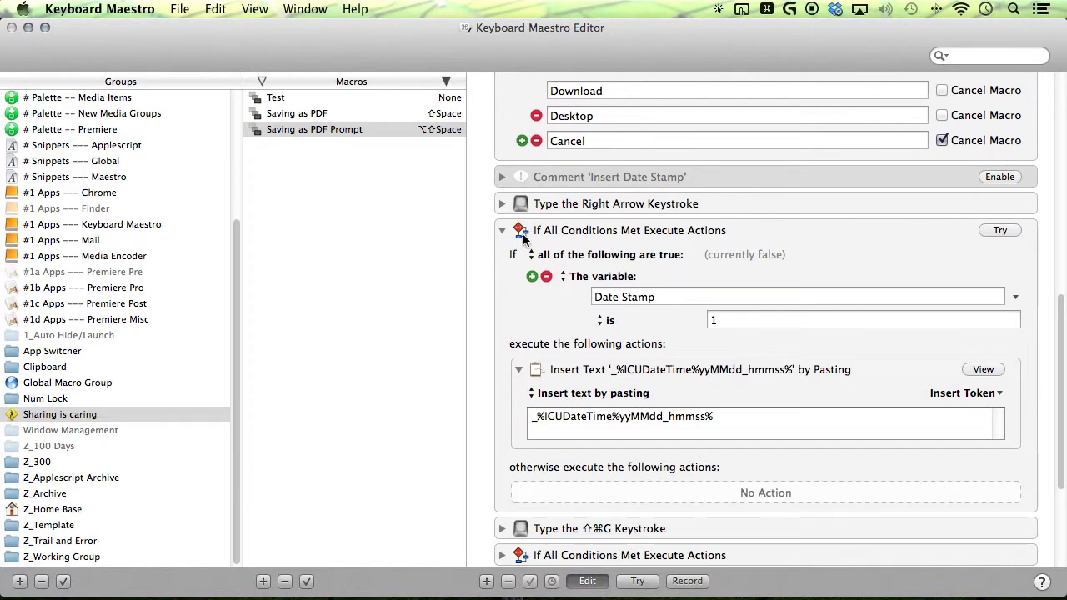
click(501, 230)
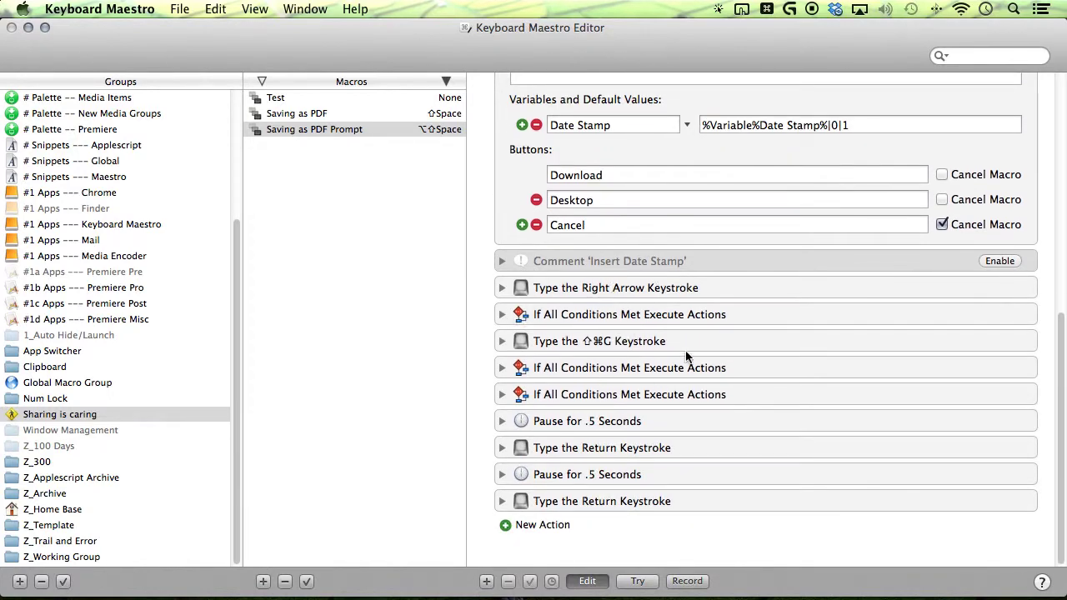
Examine the condition for the Download result button and its inserted folder path, collapsing the Update the path comment and the condition.
click(501, 367)
scroll(734, 400, down, 5)
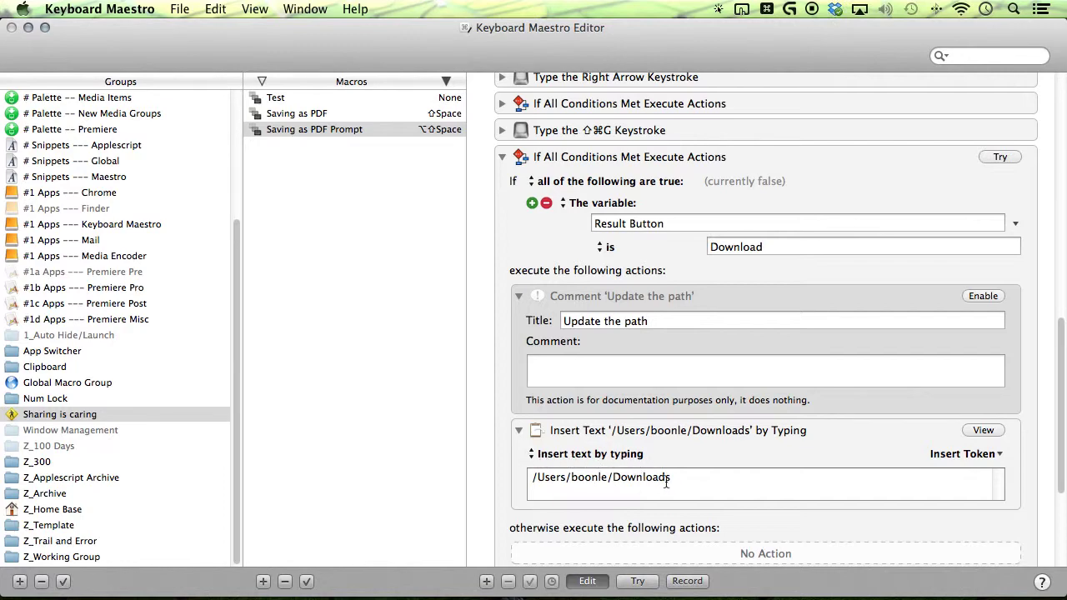
click(663, 431)
click(683, 428)
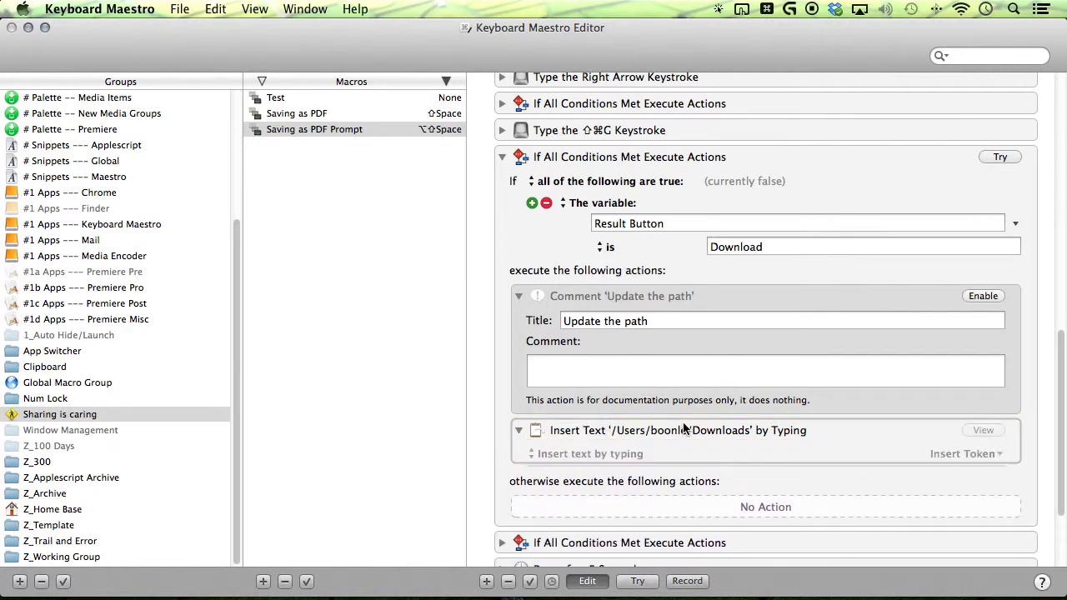
click(679, 298)
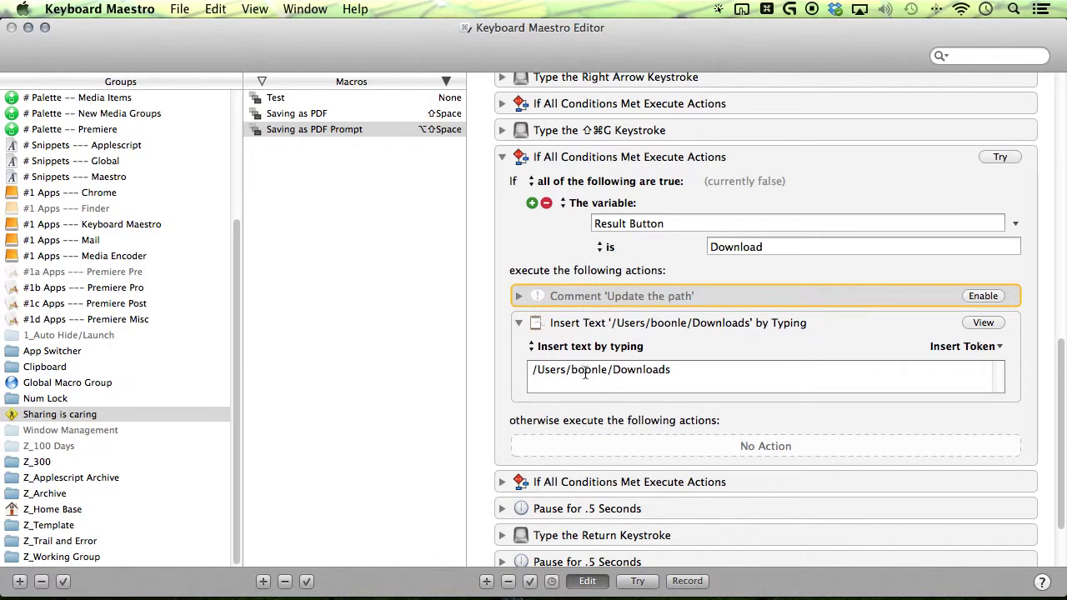
click(502, 157)
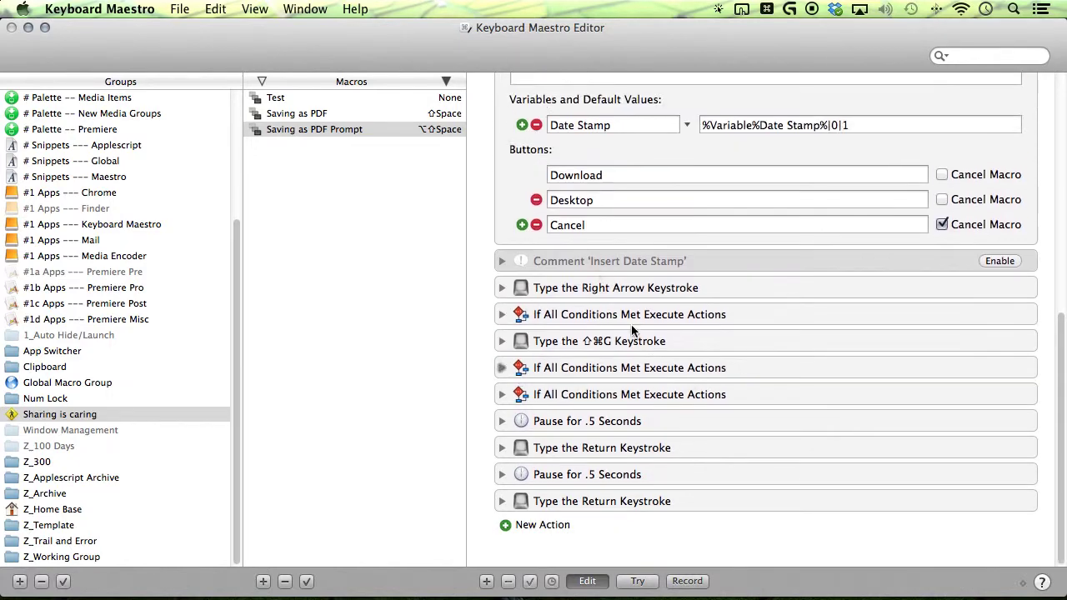
Examine the condition for the Desktop result button and its inserted folder path, collapse it, and review the surrounding actions.
click(502, 394)
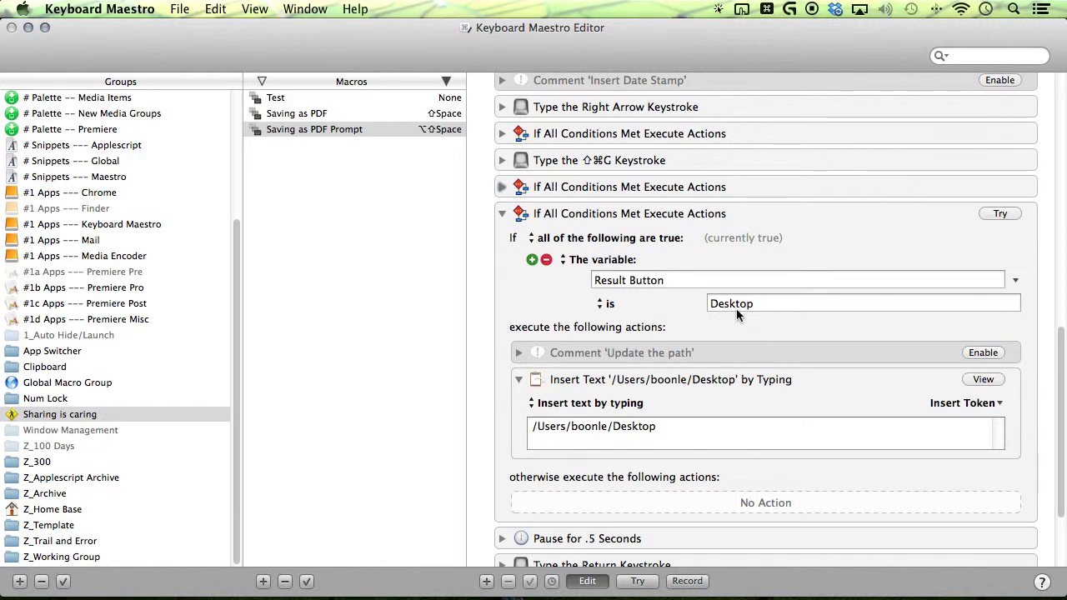
scroll(708, 270, up, 2)
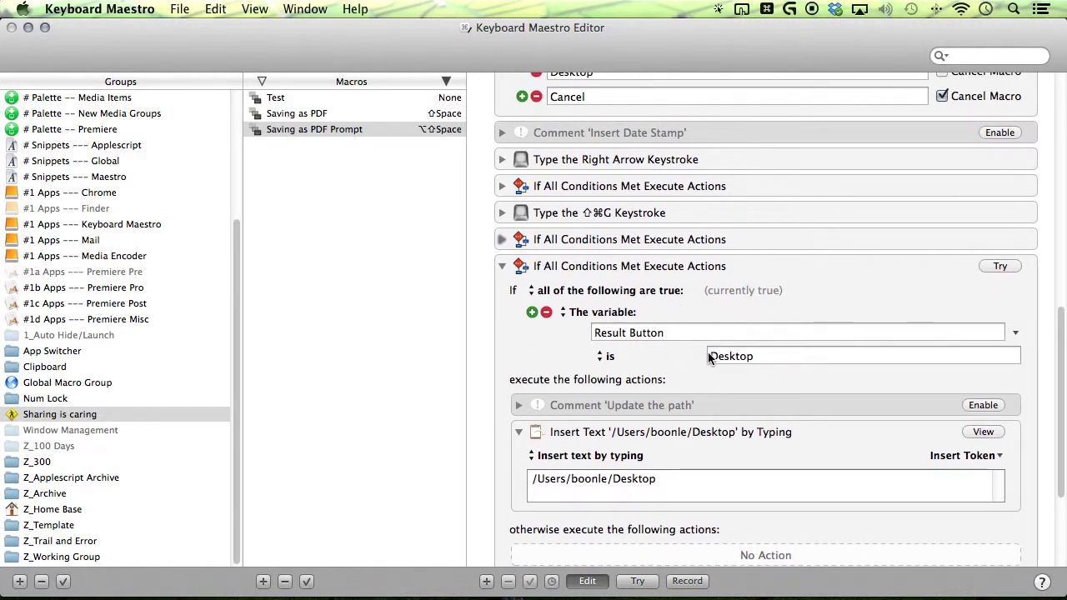
scroll(680, 483, down, 3)
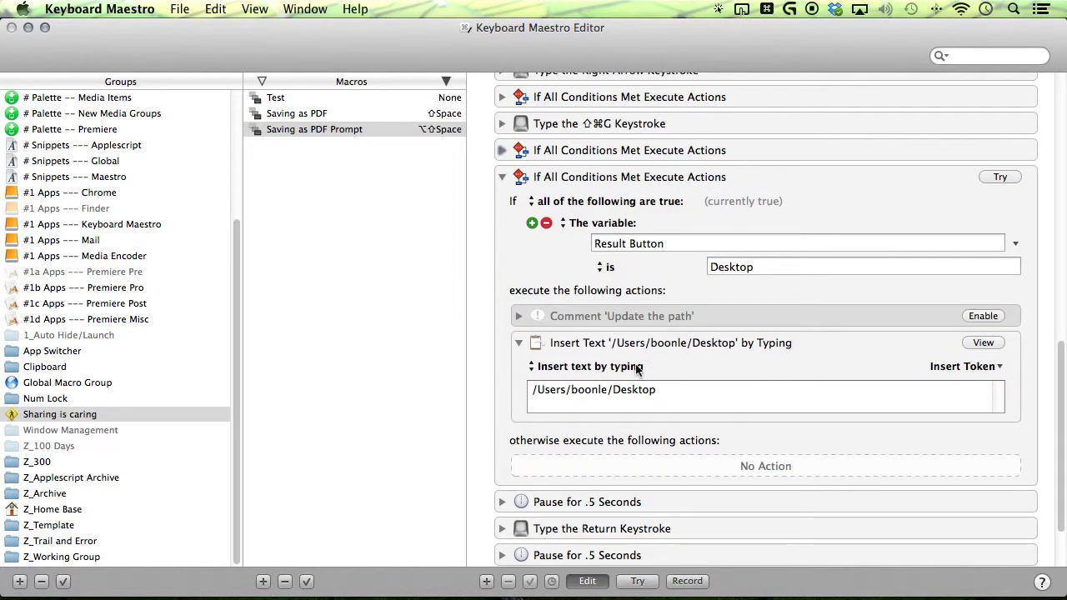
click(501, 177)
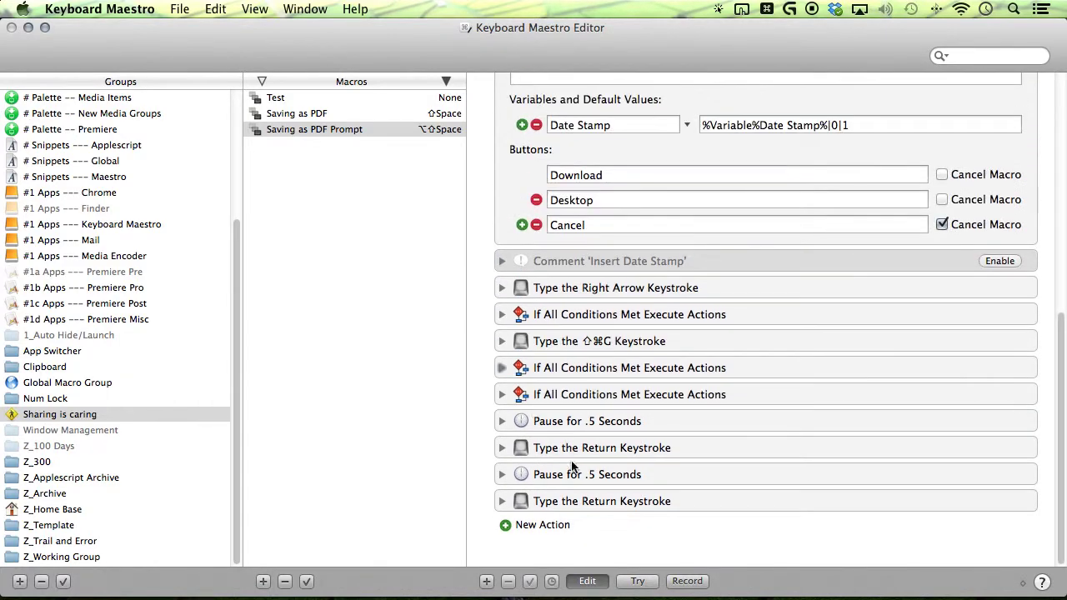
scroll(661, 337, up, 5)
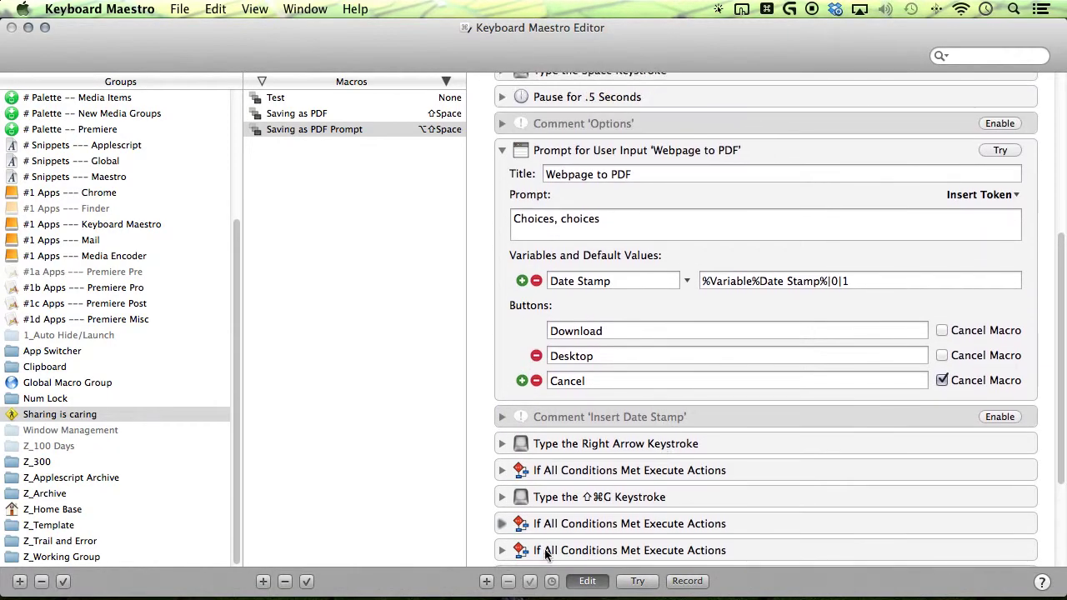